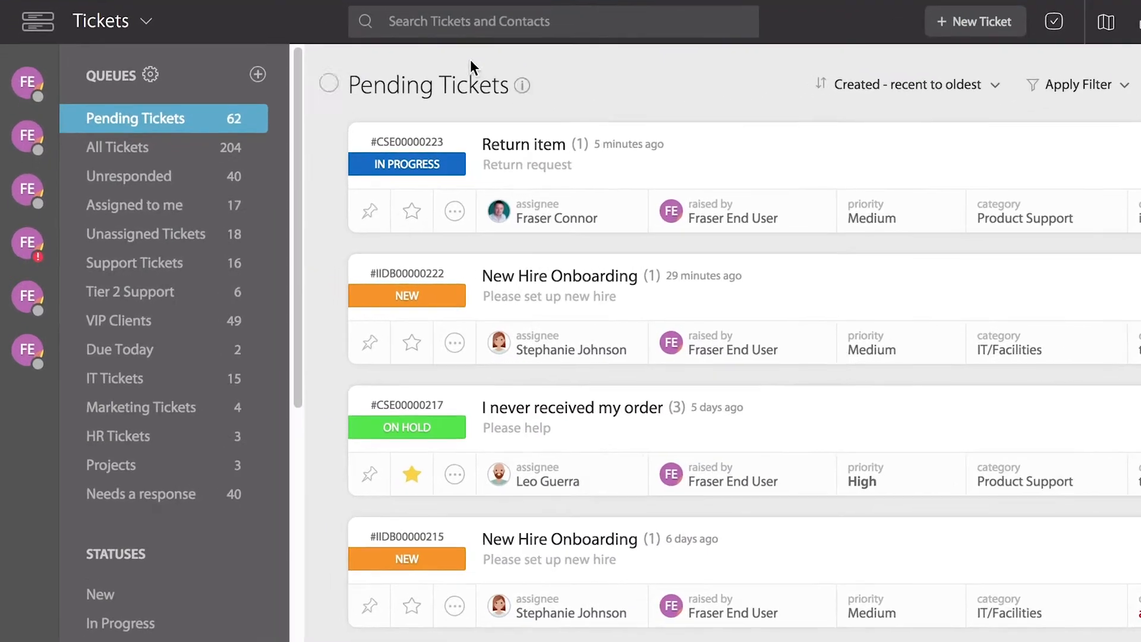
- Open the custom fields settings, start a new contact field and name it Department
left_click(107, 24)
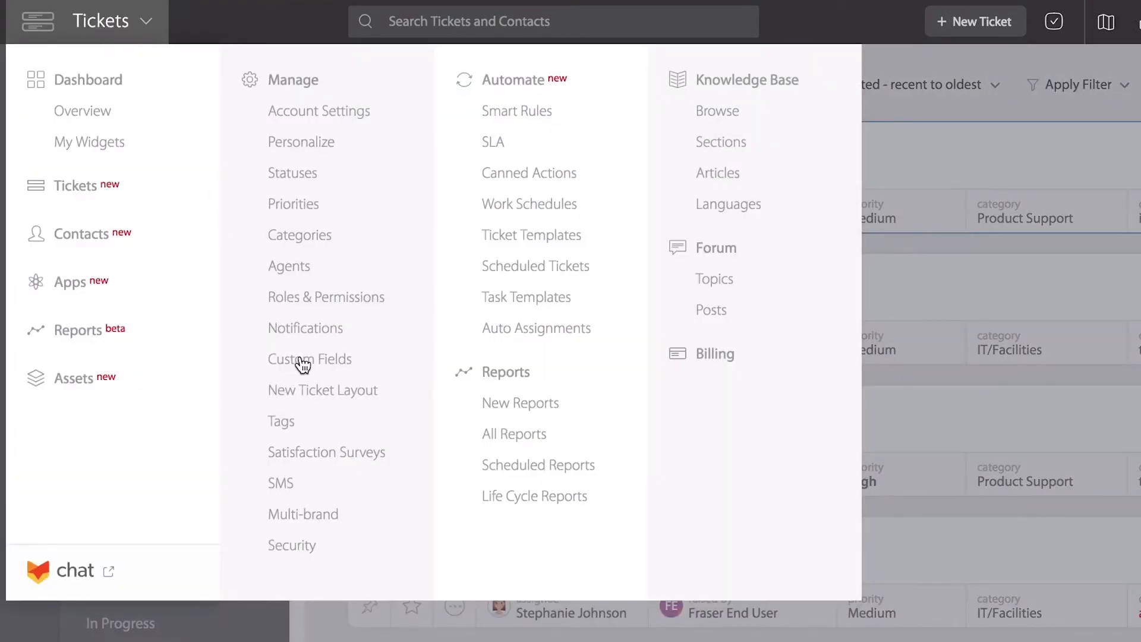
left_click(303, 361)
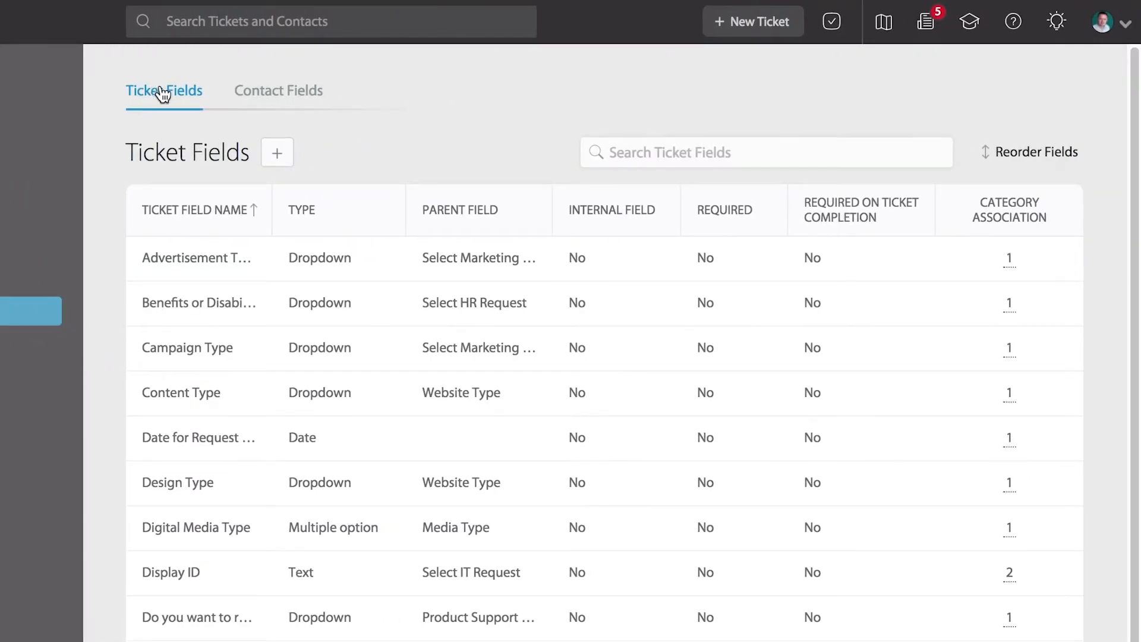
left_click(299, 100)
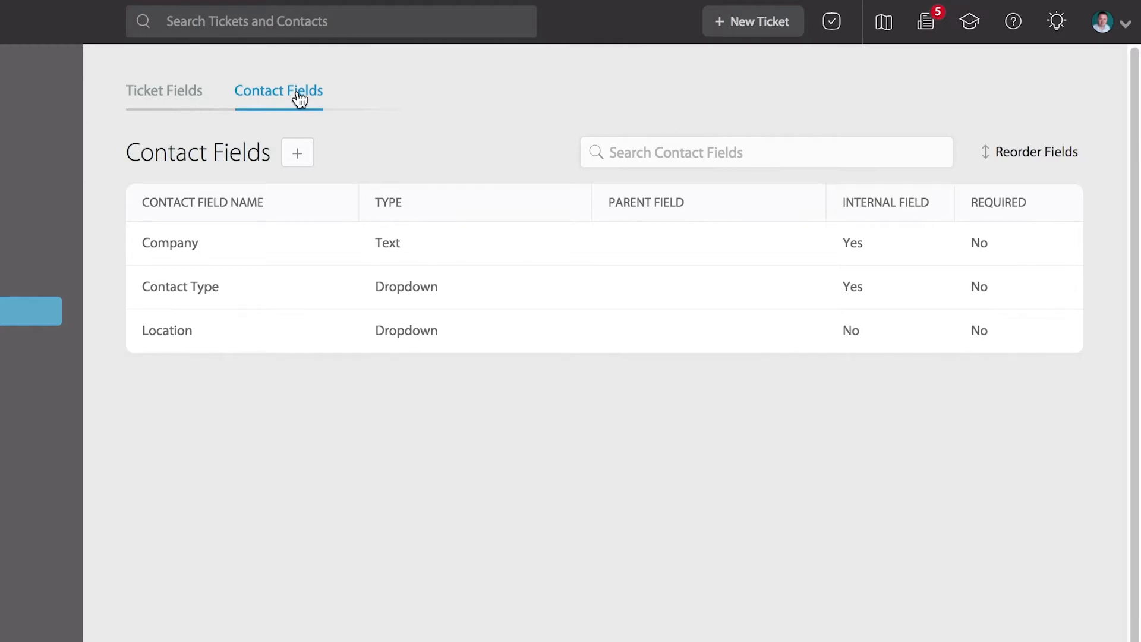
left_click(298, 155)
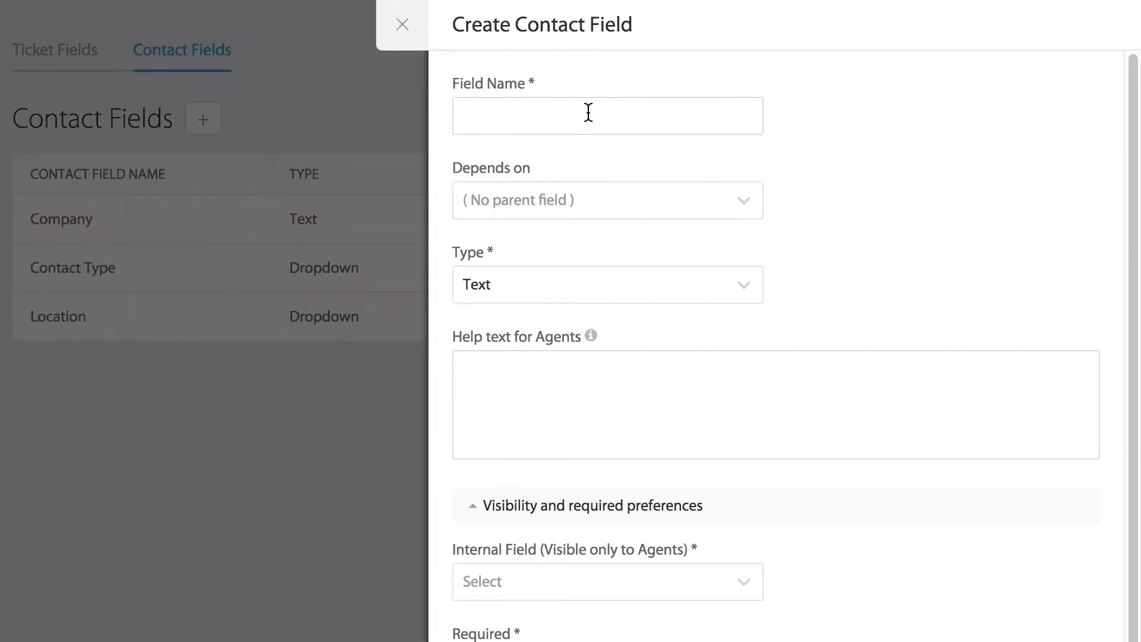
left_click(562, 115)
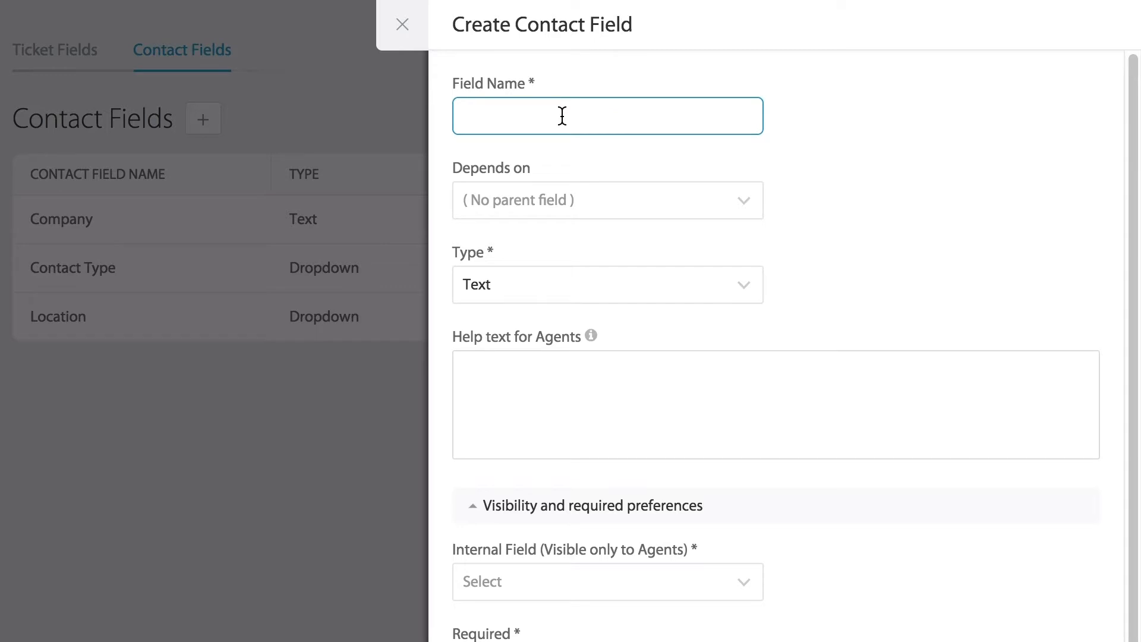
type("Department")
double_click(529, 116)
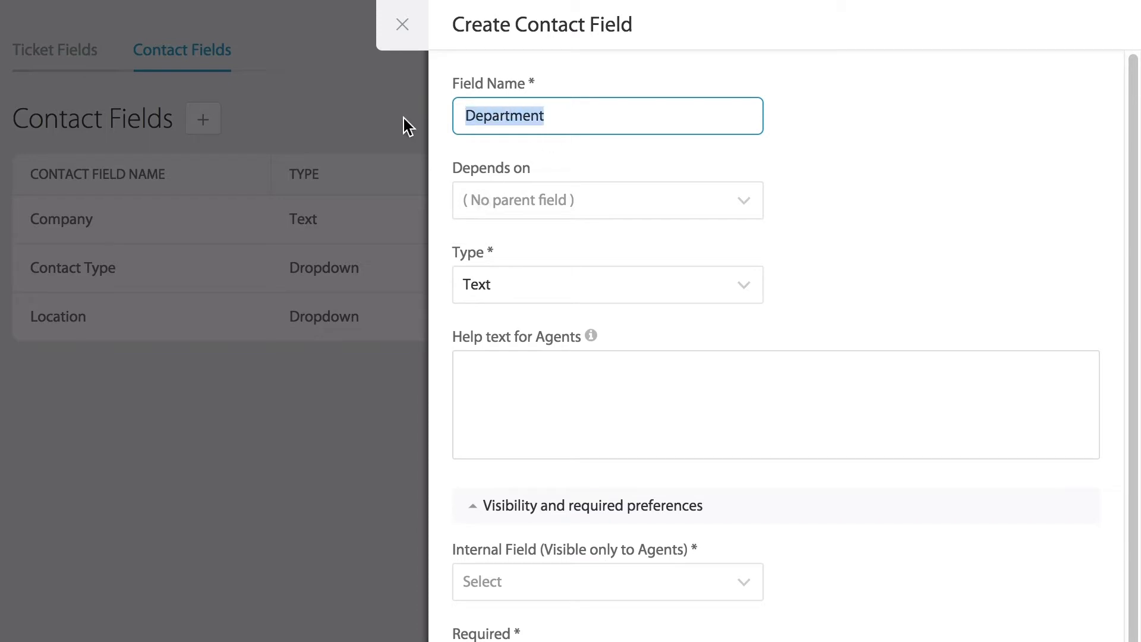
- Make the Department field depend on the Location field with the choice Los Angeles
left_click(512, 198)
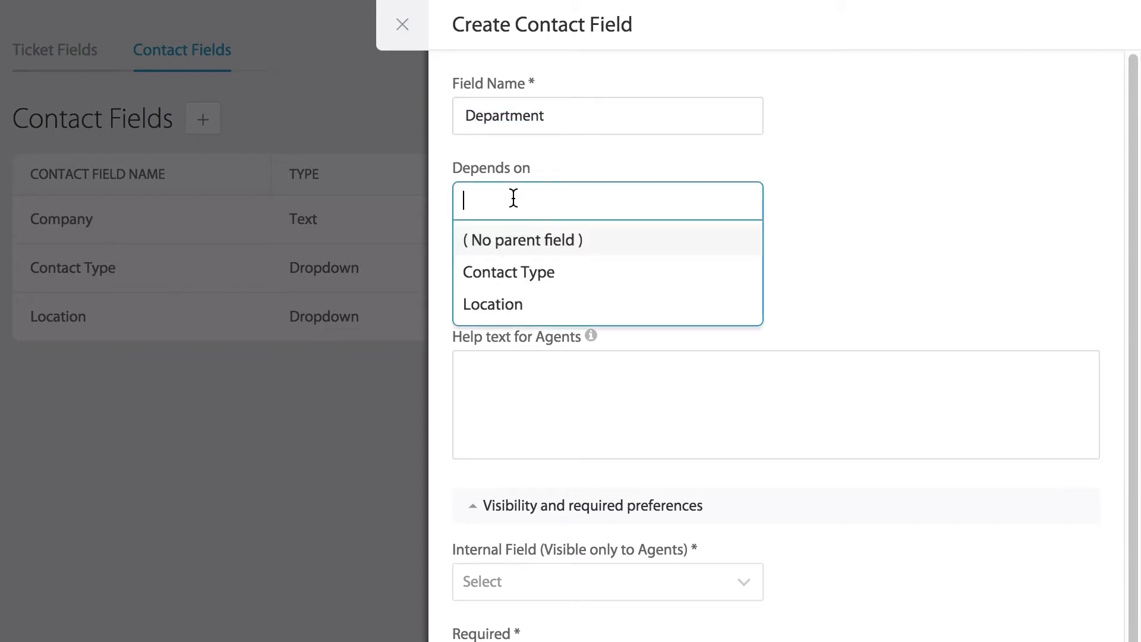
left_click(503, 304)
left_click(515, 286)
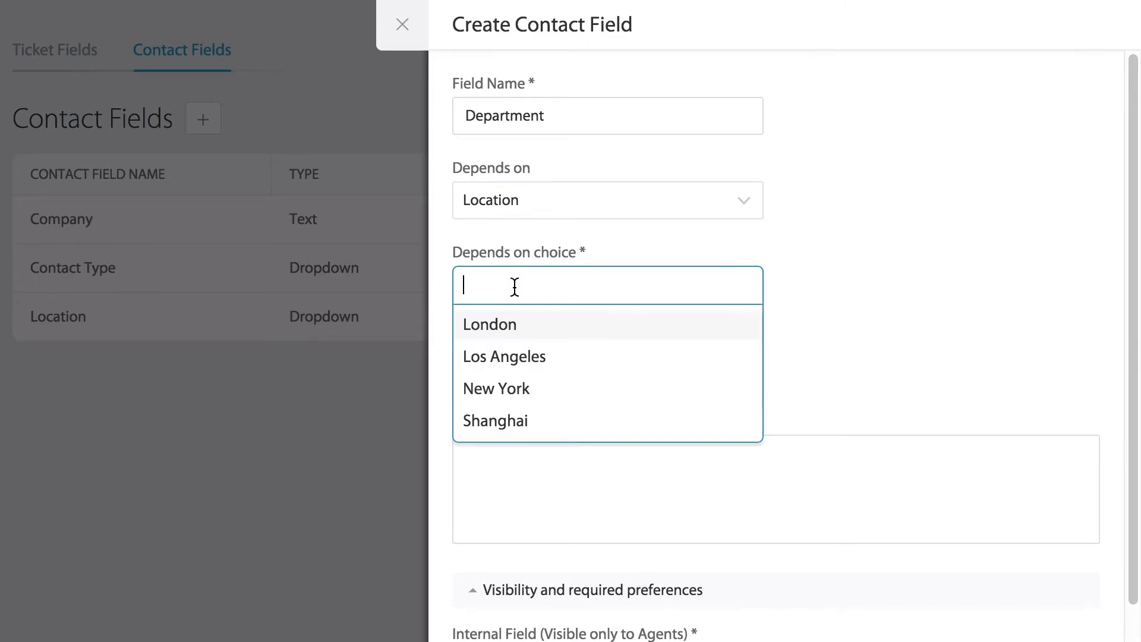
left_click(505, 355)
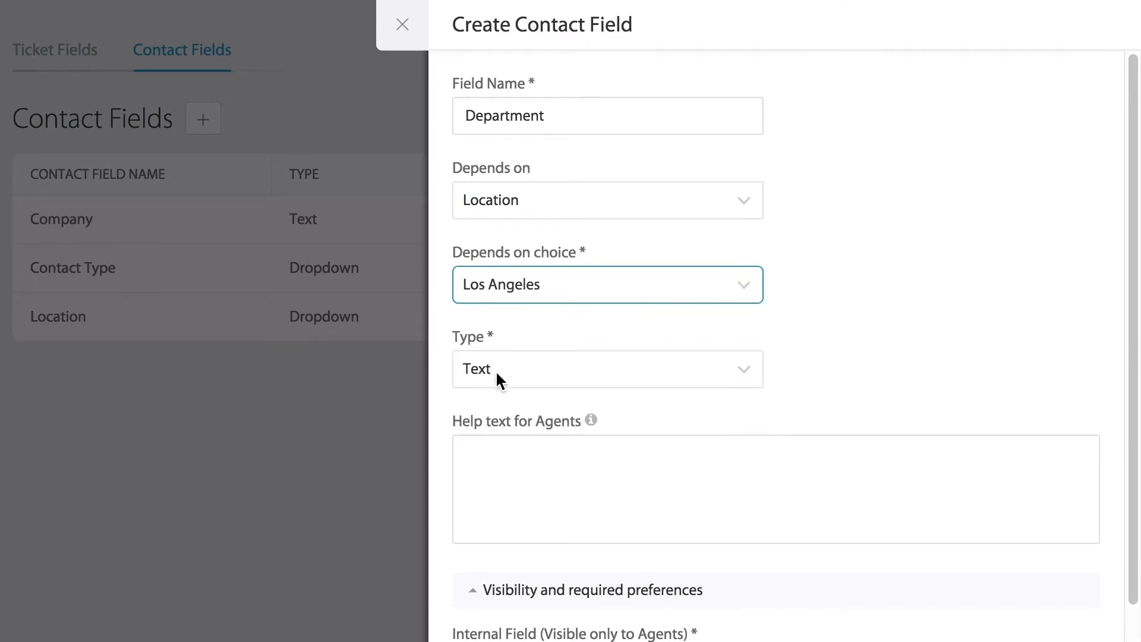
- Set the field's type to Dropdown with the options Marketing, HR and Accounting
left_click(496, 376)
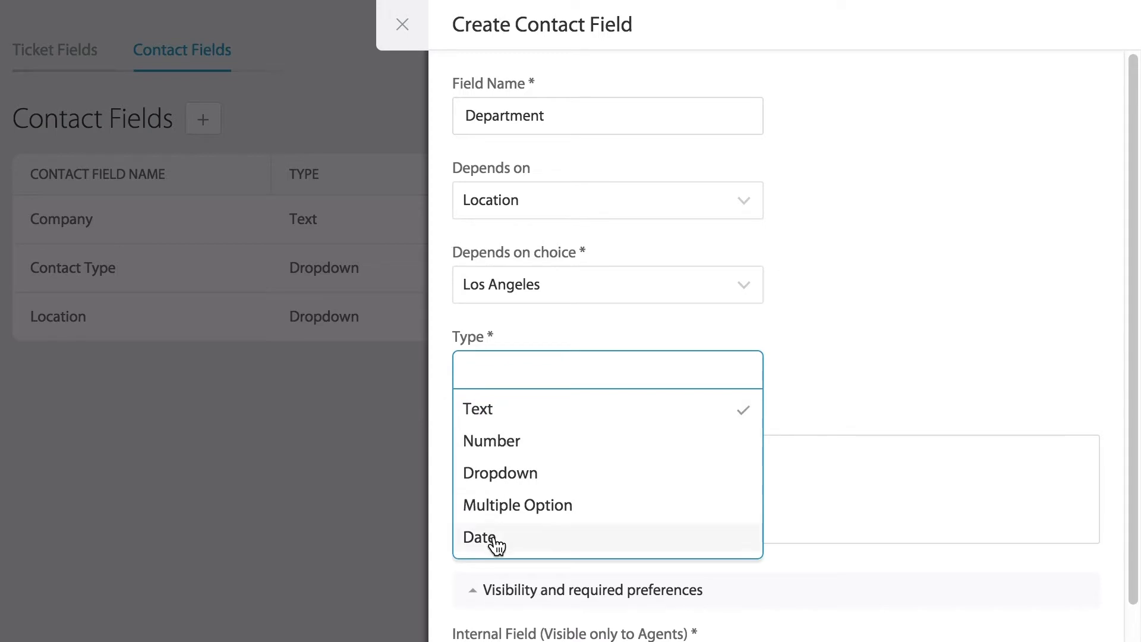
left_click(502, 473)
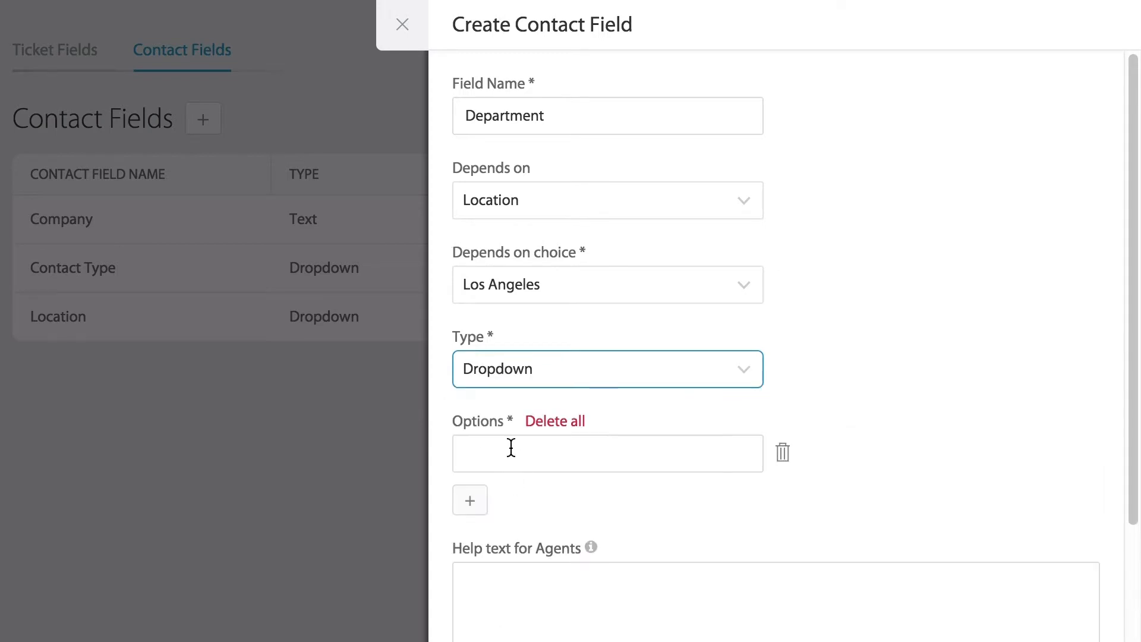
left_click(511, 450)
type("Marketing")
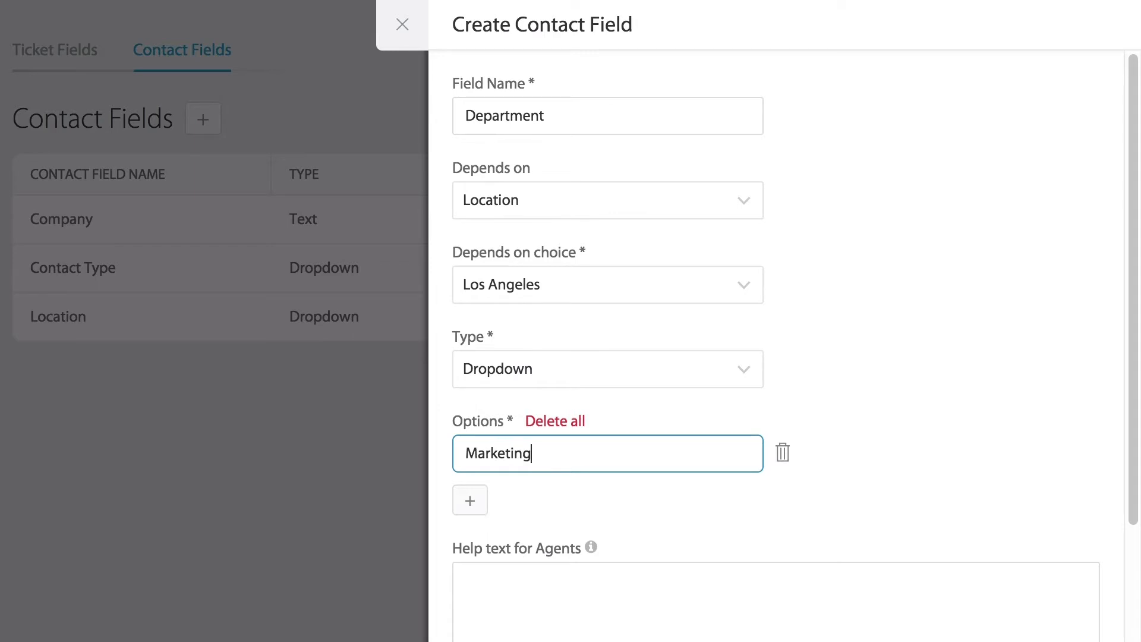
left_click(470, 501)
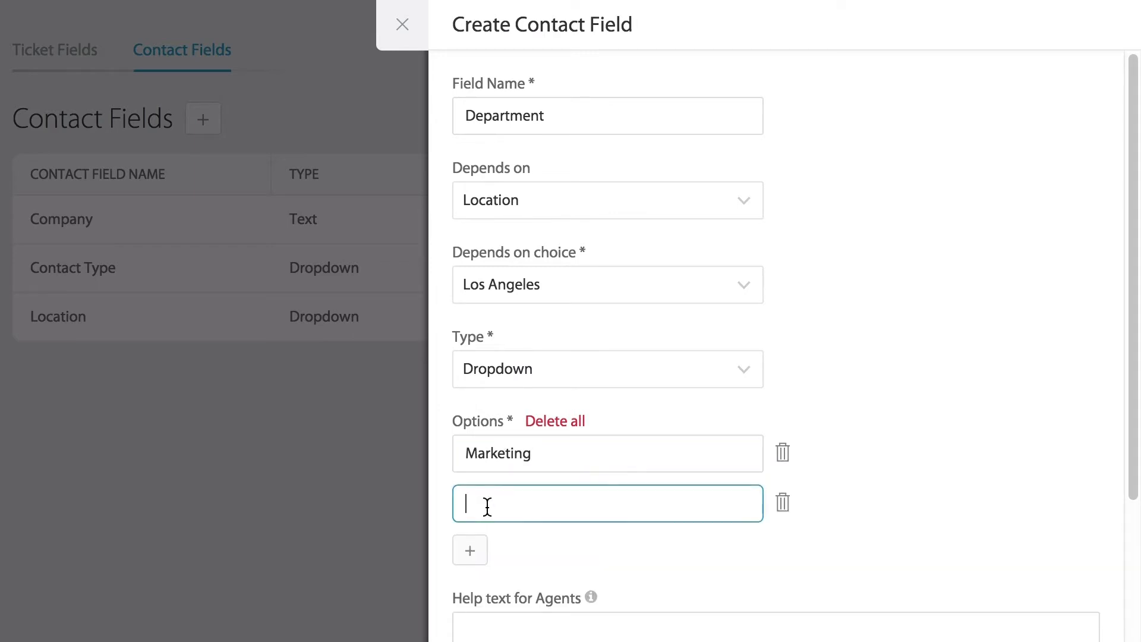
type("HR")
left_click(484, 547)
type("Accounting")
- Enter the agent help text "Select the correct department of the contact" for the field
scroll(594, 453, "down", 5)
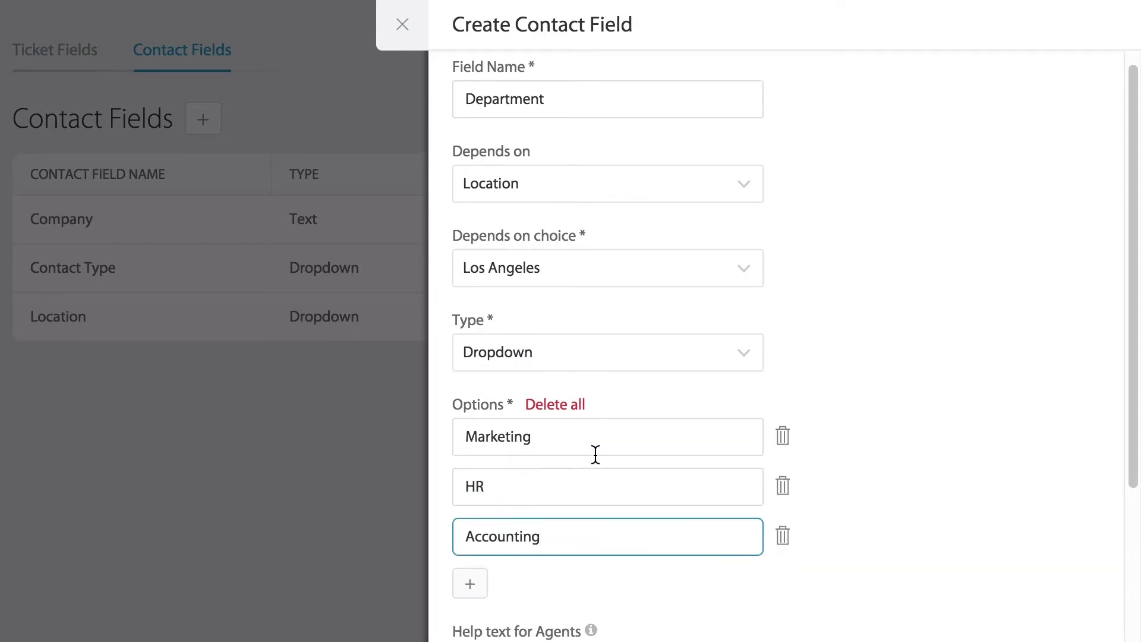
mouse_move(592, 314)
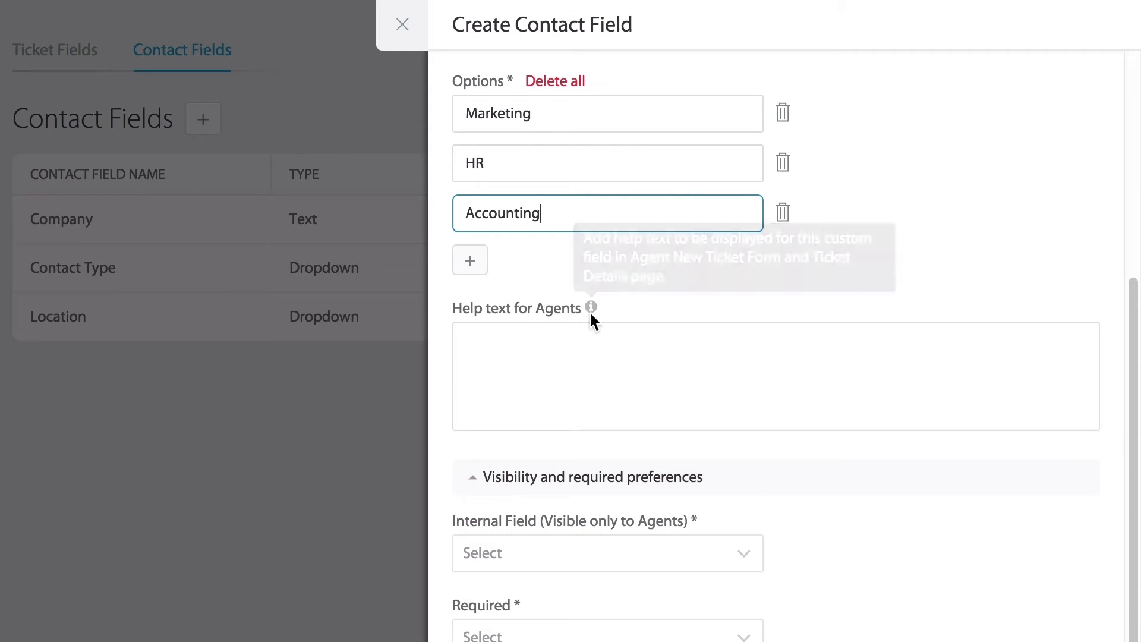
left_click(552, 350)
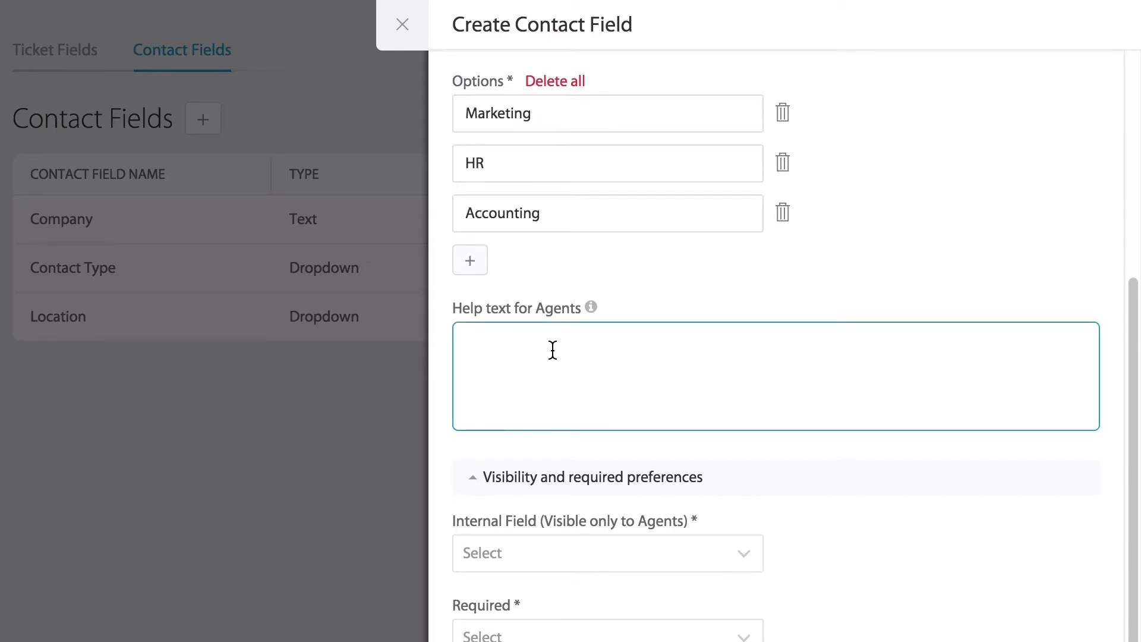
type("Select the correct department of the contact")
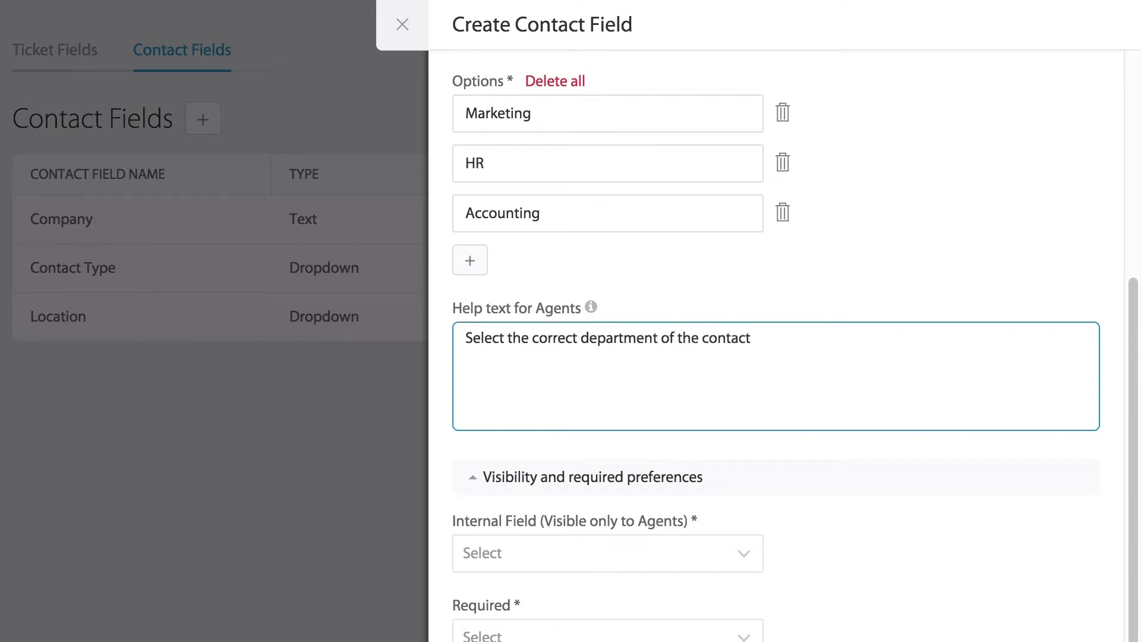
- Set both Internal Field and Required to No and create the contact field
scroll(603, 474, "down", 3)
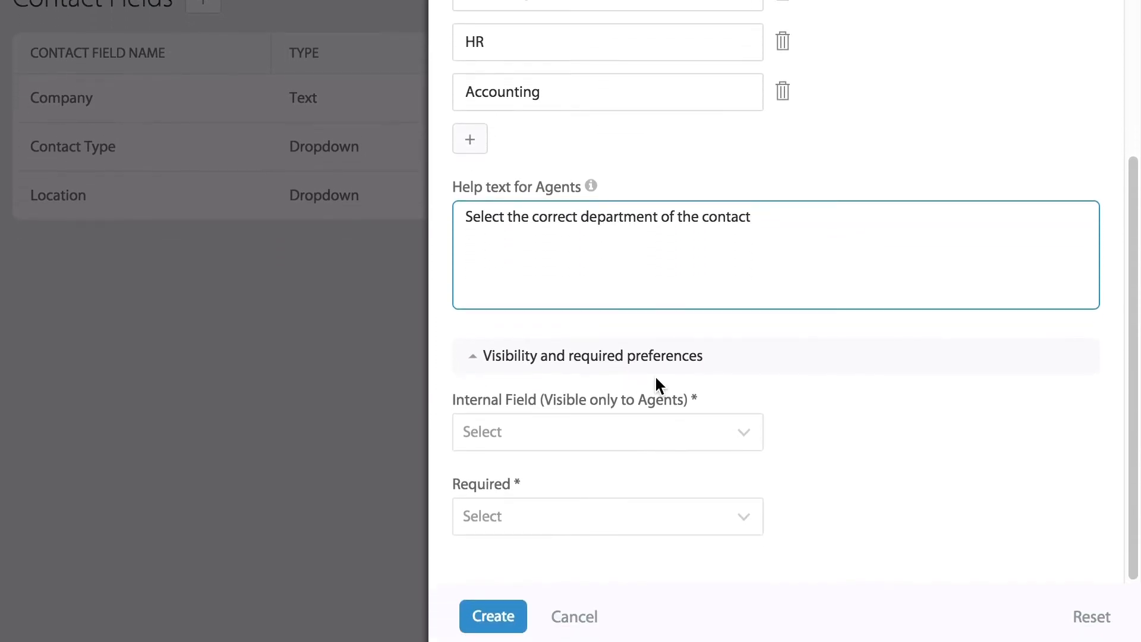
left_click(507, 426)
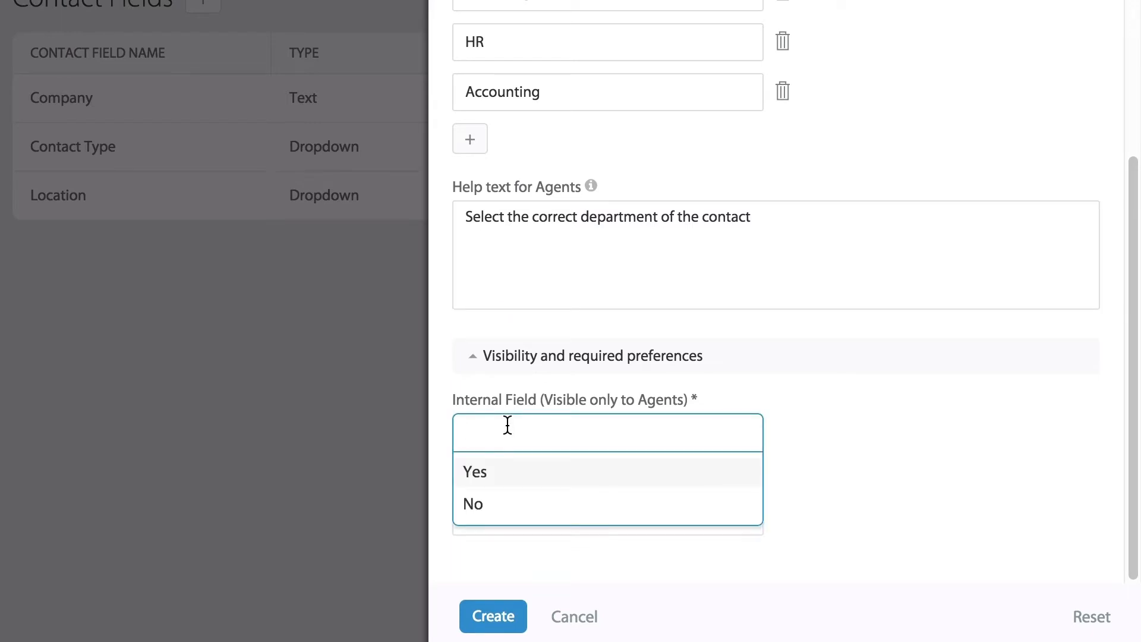
left_click(505, 506)
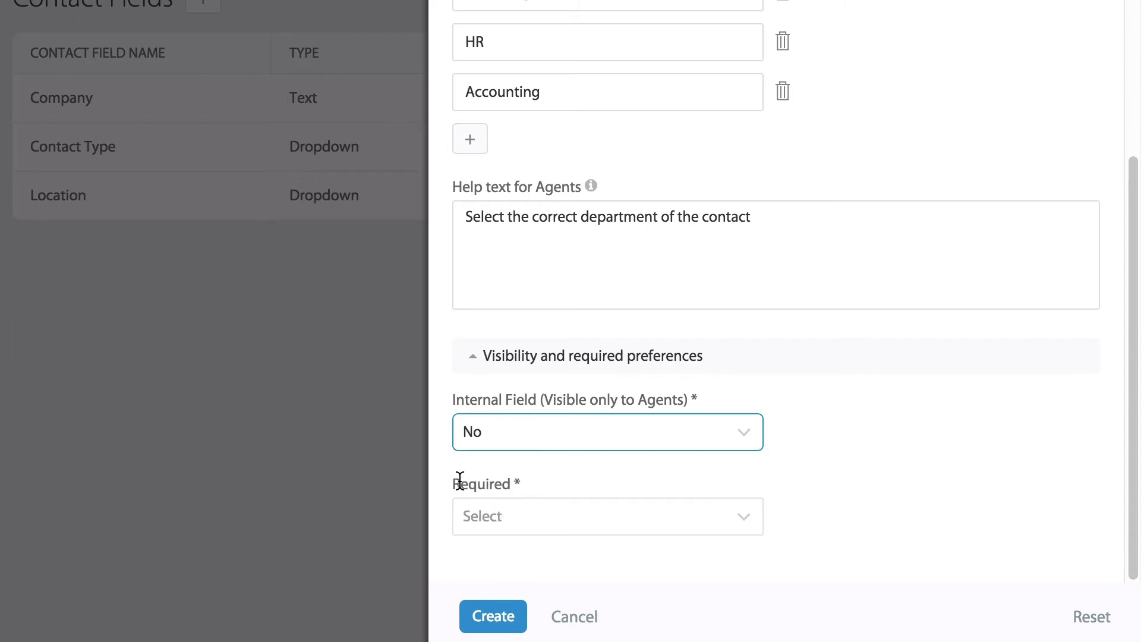
left_click(508, 520)
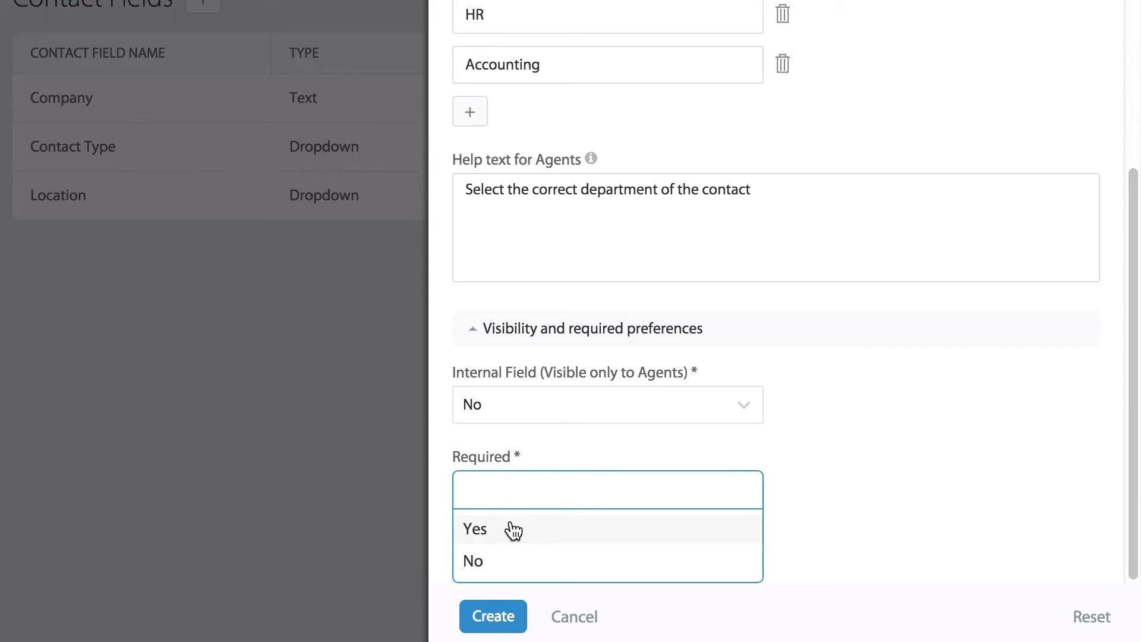
left_click(502, 562)
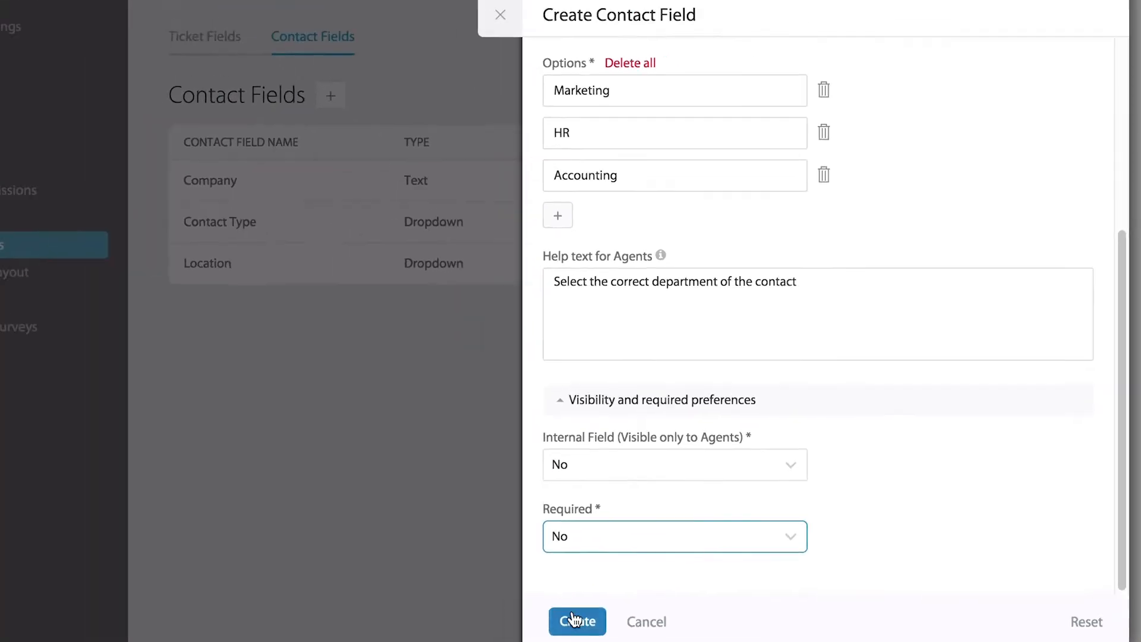
left_click(493, 617)
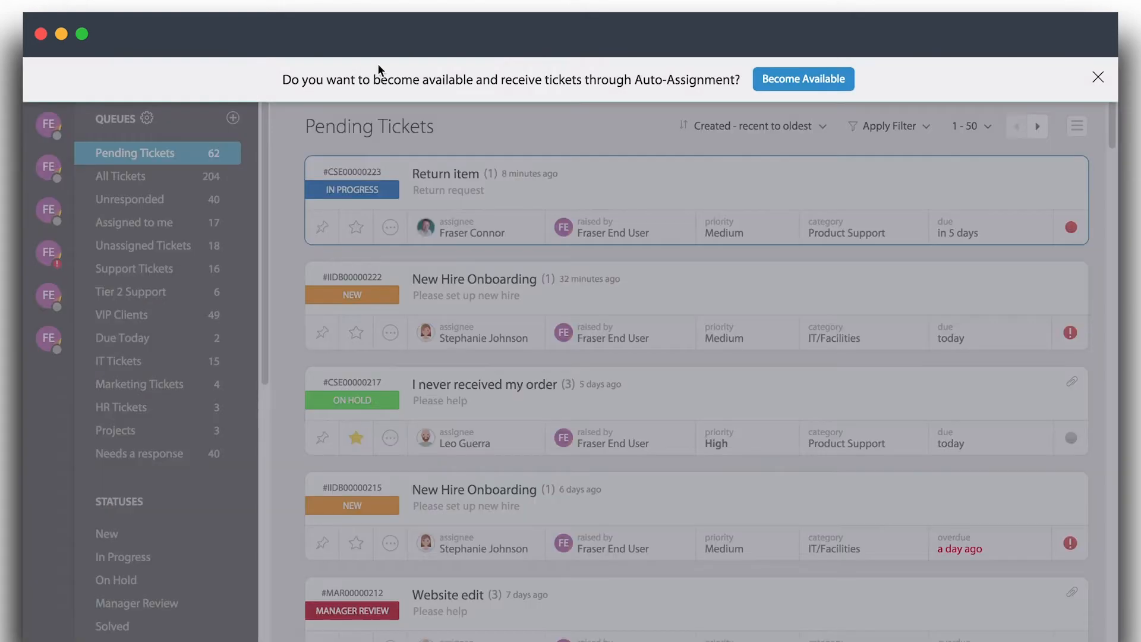
- Dismiss the auto-assignment banner, start a new ticket, set the contact's location to Los Angeles and choose a department
left_click(1099, 77)
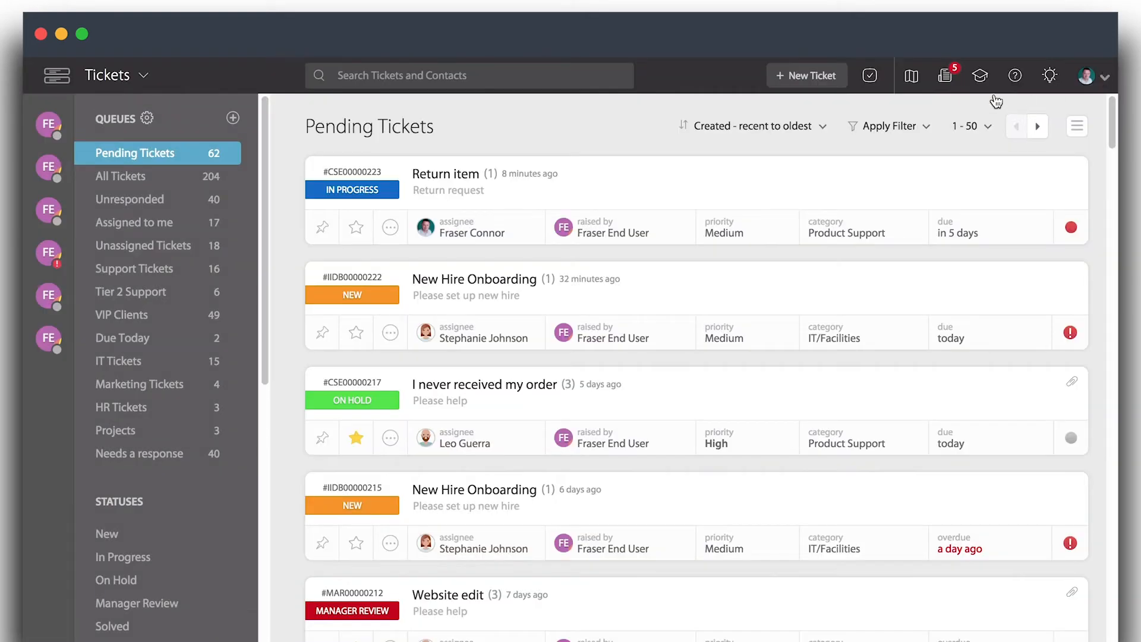
left_click(812, 77)
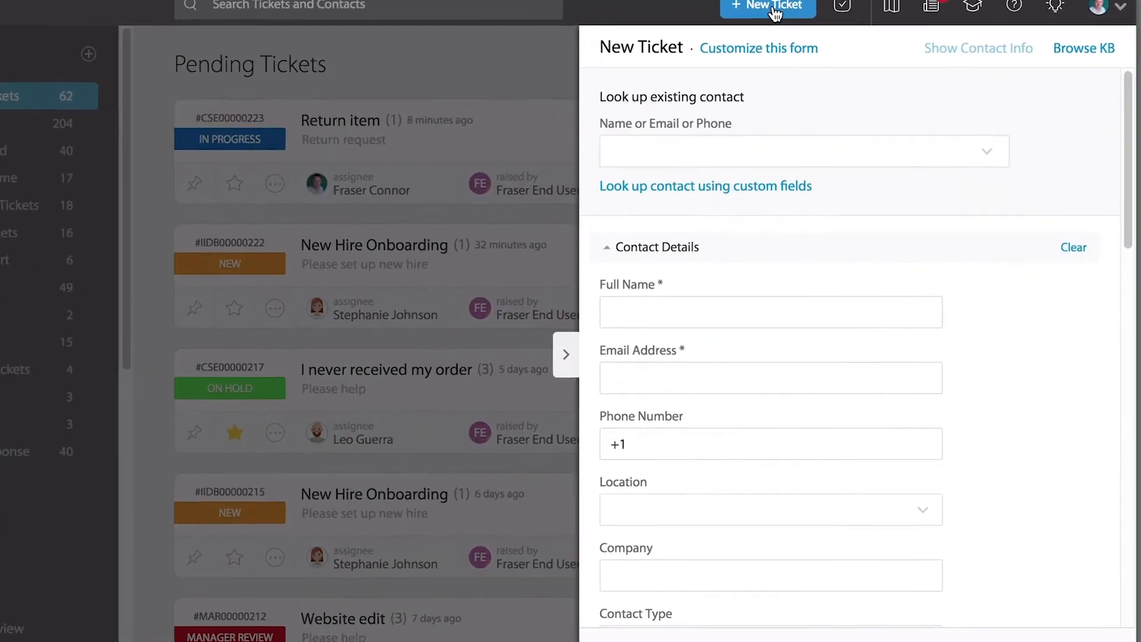
scroll(787, 311, "down", 2)
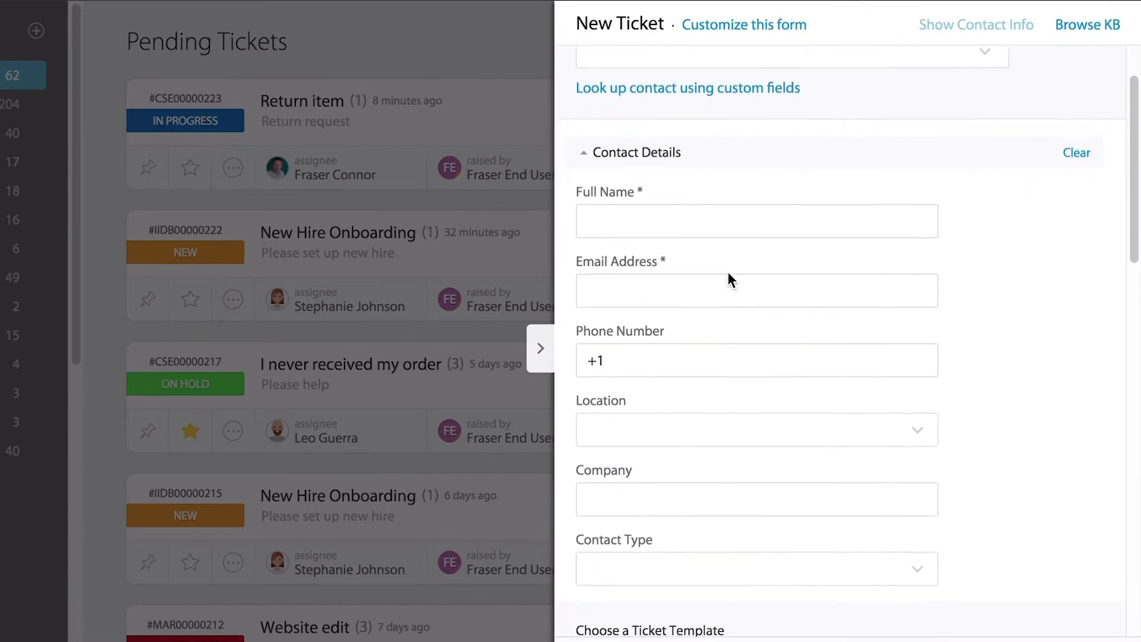
scroll(729, 277, "down", 3)
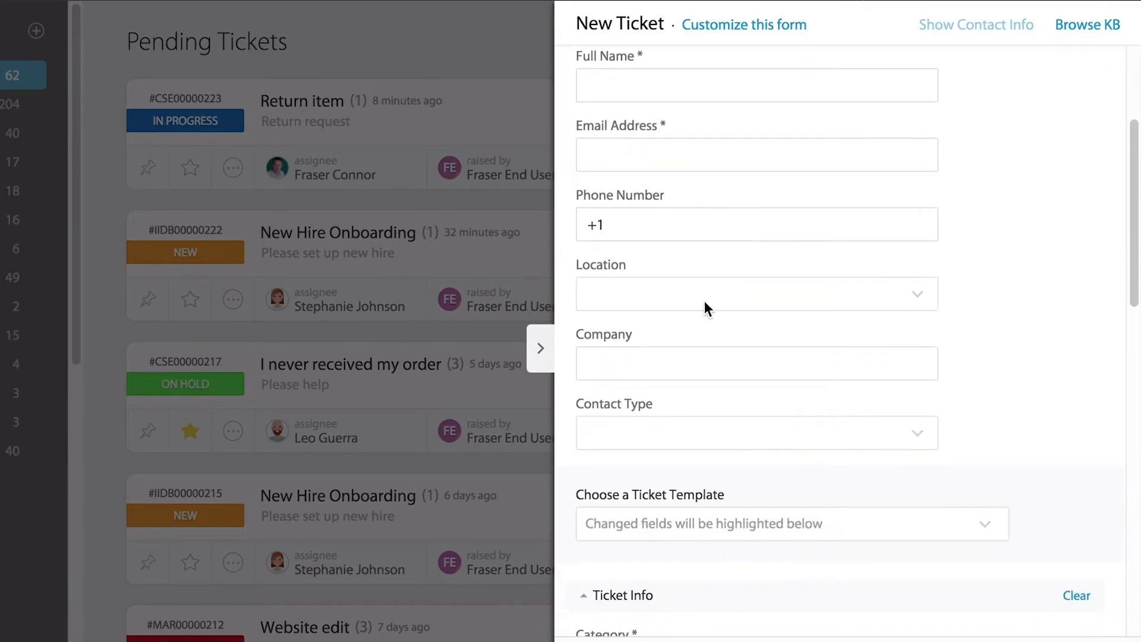
left_click(617, 287)
left_click(618, 384)
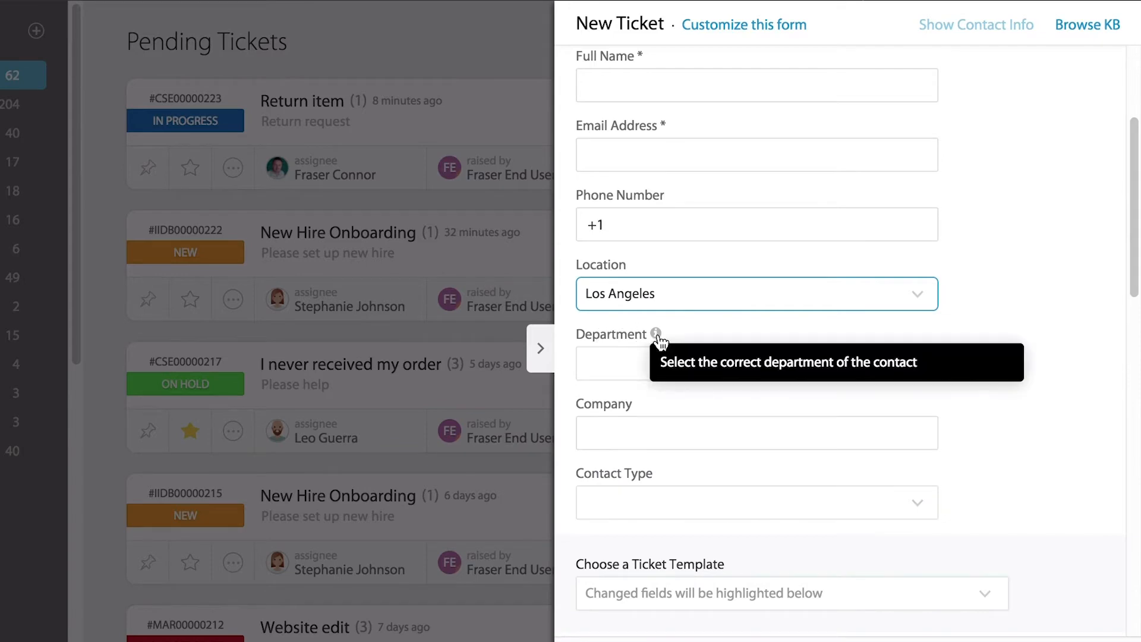
left_click(639, 364)
left_click(627, 456)
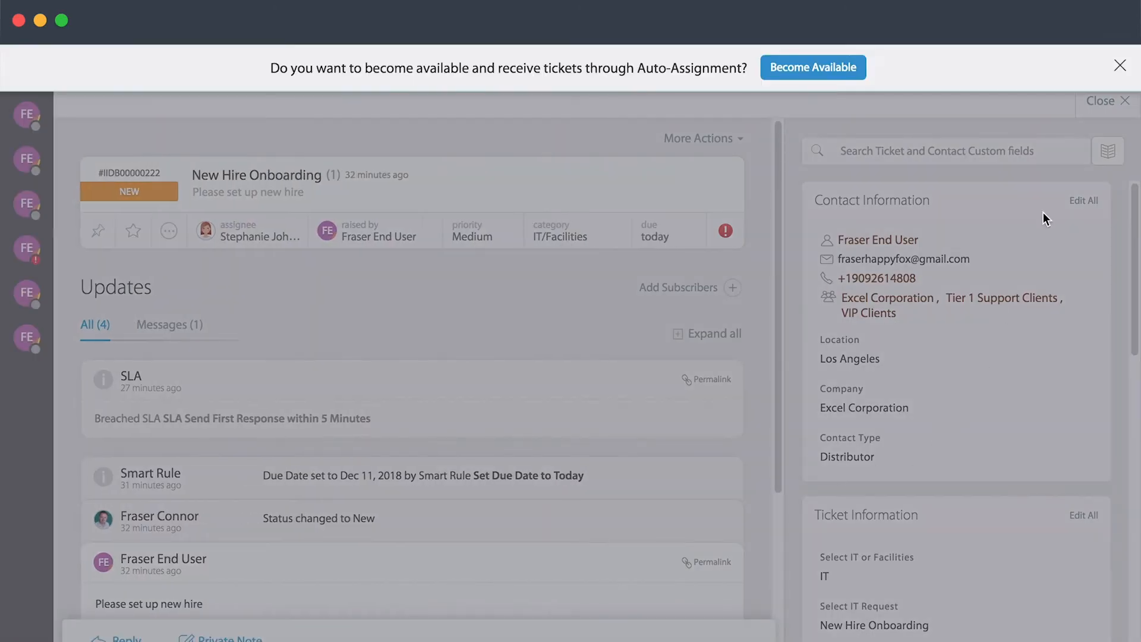
- Dismiss the banner on the onboarding ticket and set the location to Los Angeles in the customer support portal's new ticket form
left_click(1119, 67)
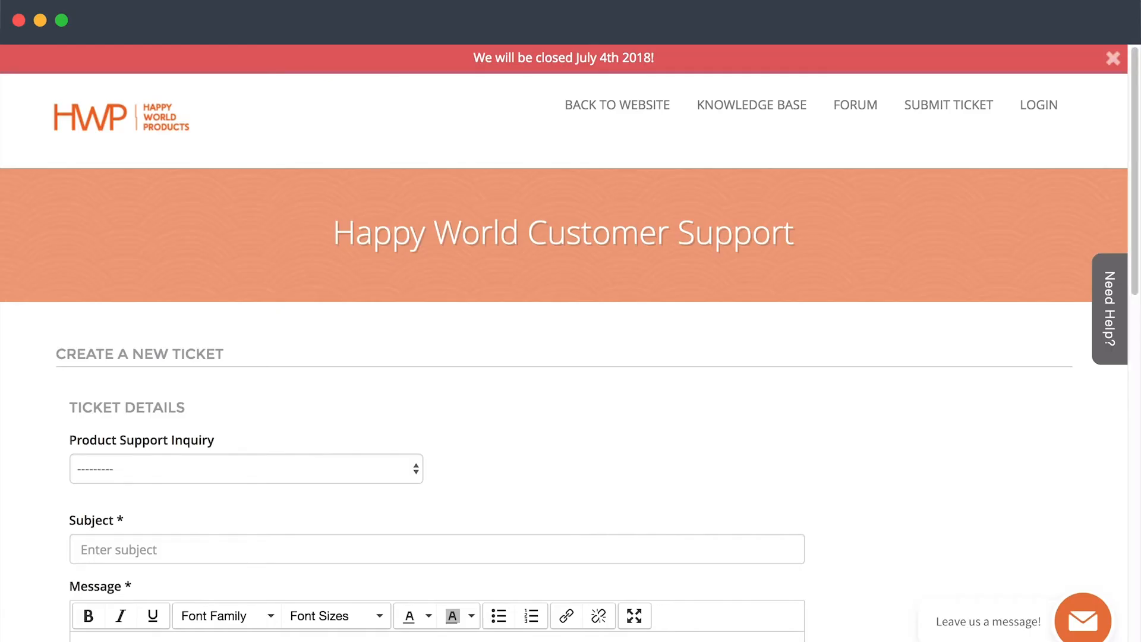
scroll(597, 298, "down", 8)
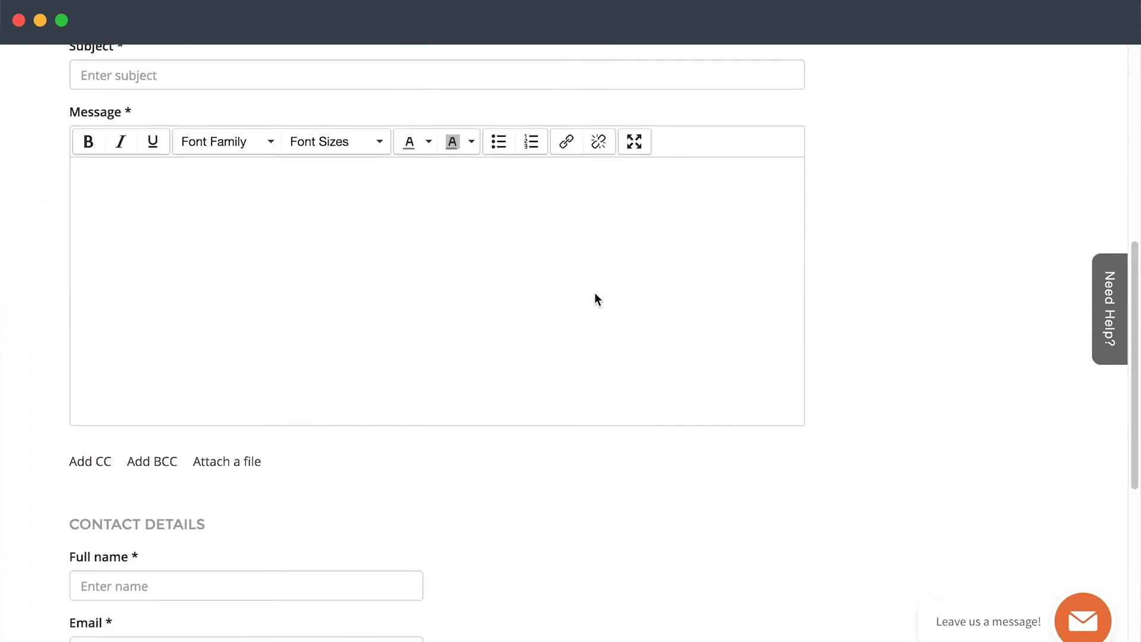
scroll(597, 299, "down", 4)
left_click(312, 461)
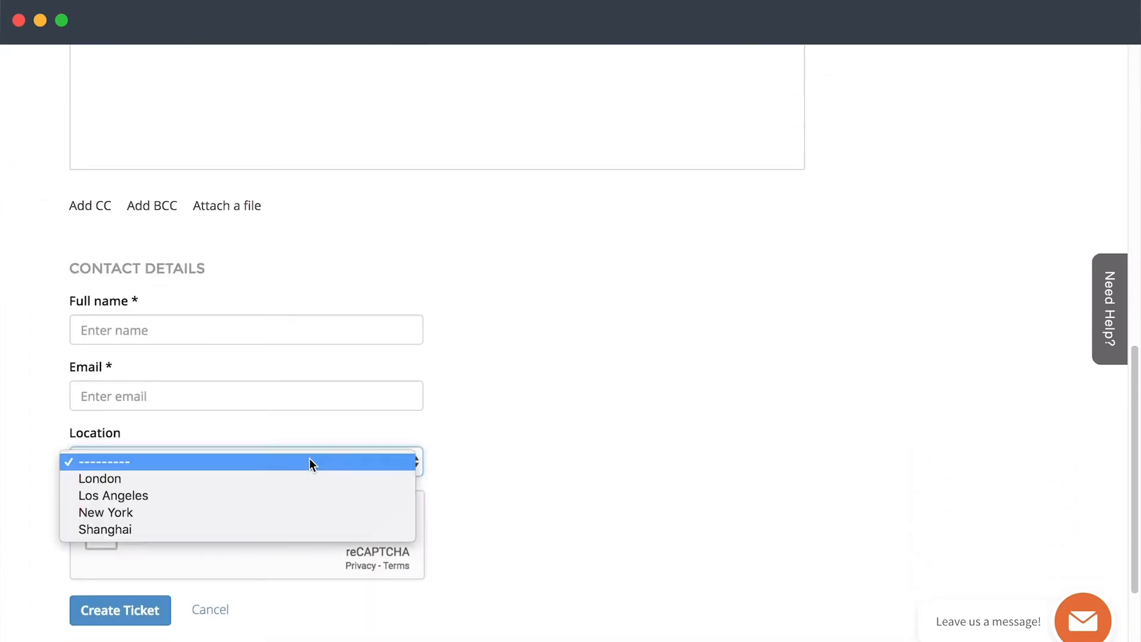
left_click(292, 495)
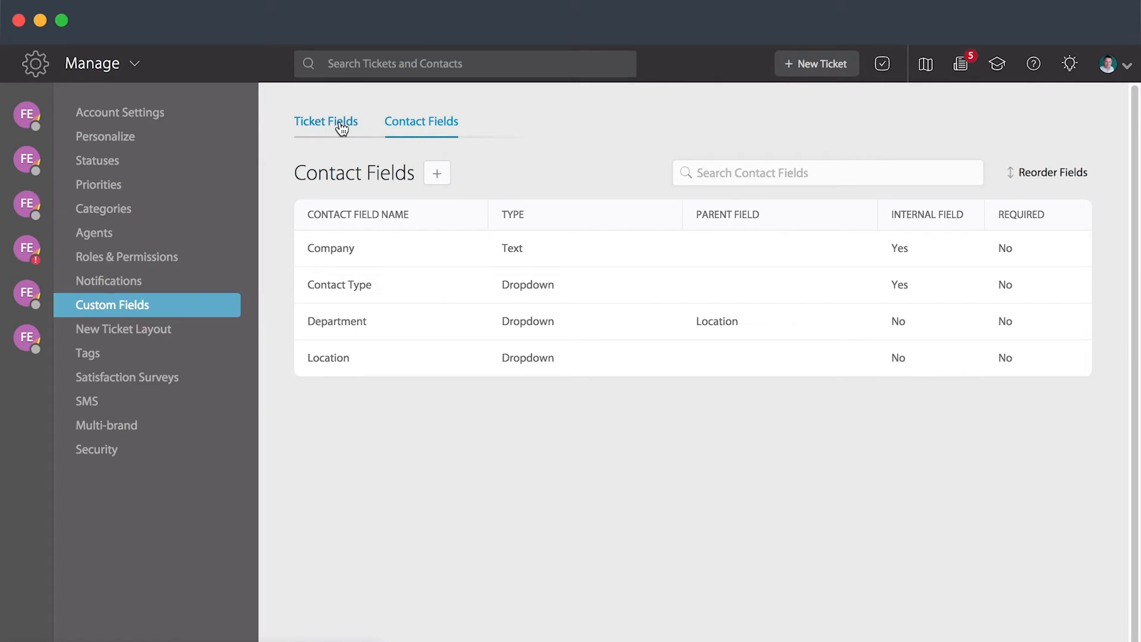
- Start a new ticket field named "Request Type" and leave it without a parent field
left_click(342, 127)
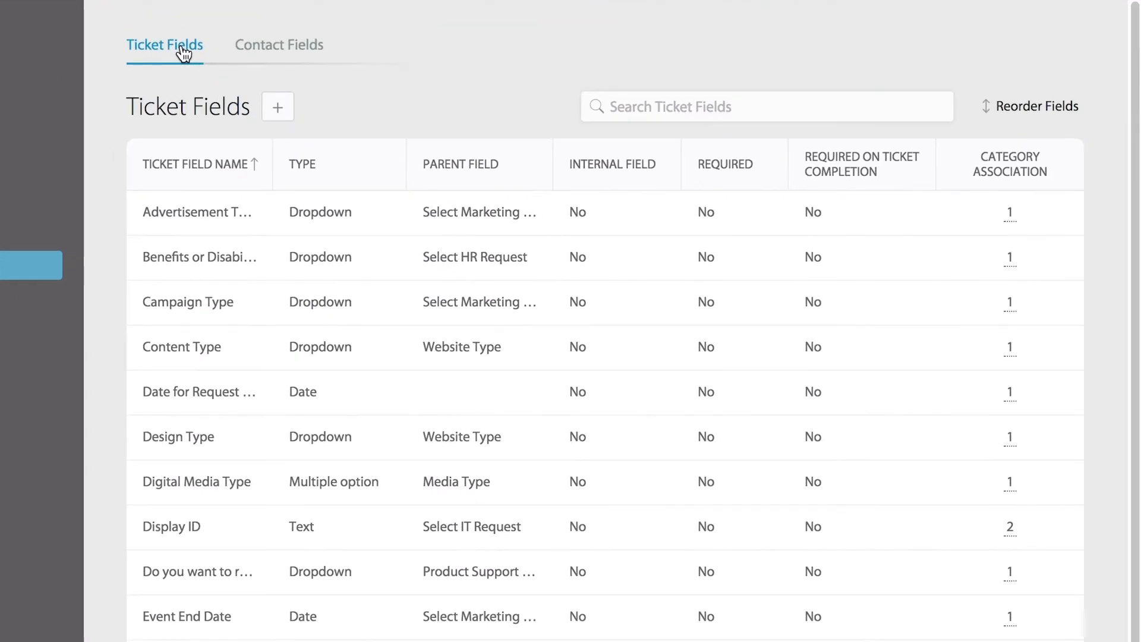
left_click(278, 109)
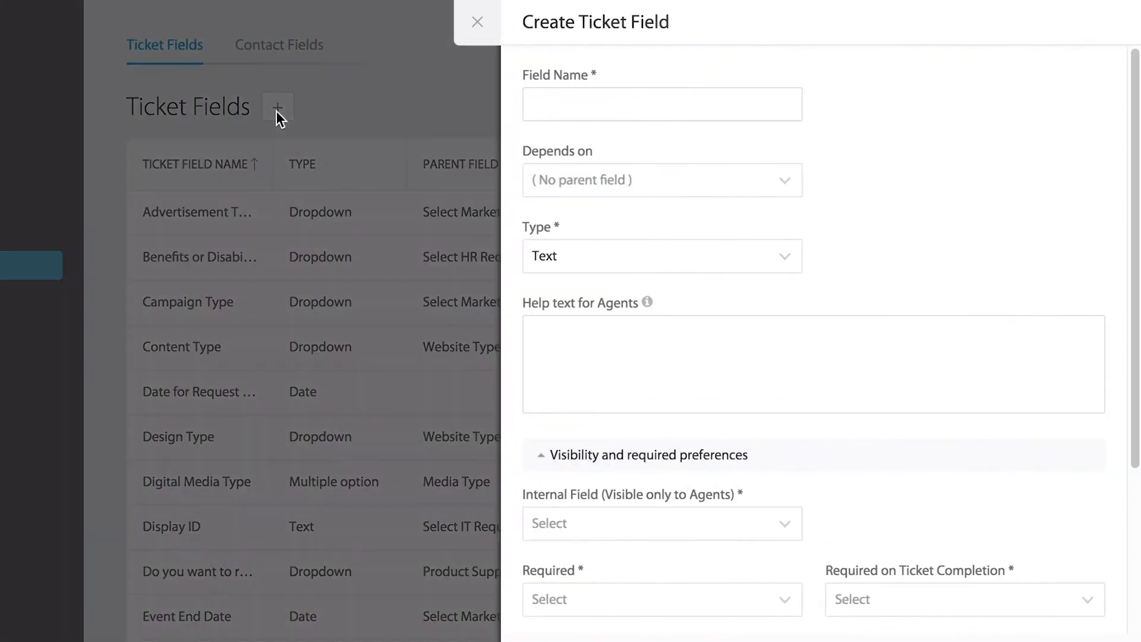
left_click(579, 106)
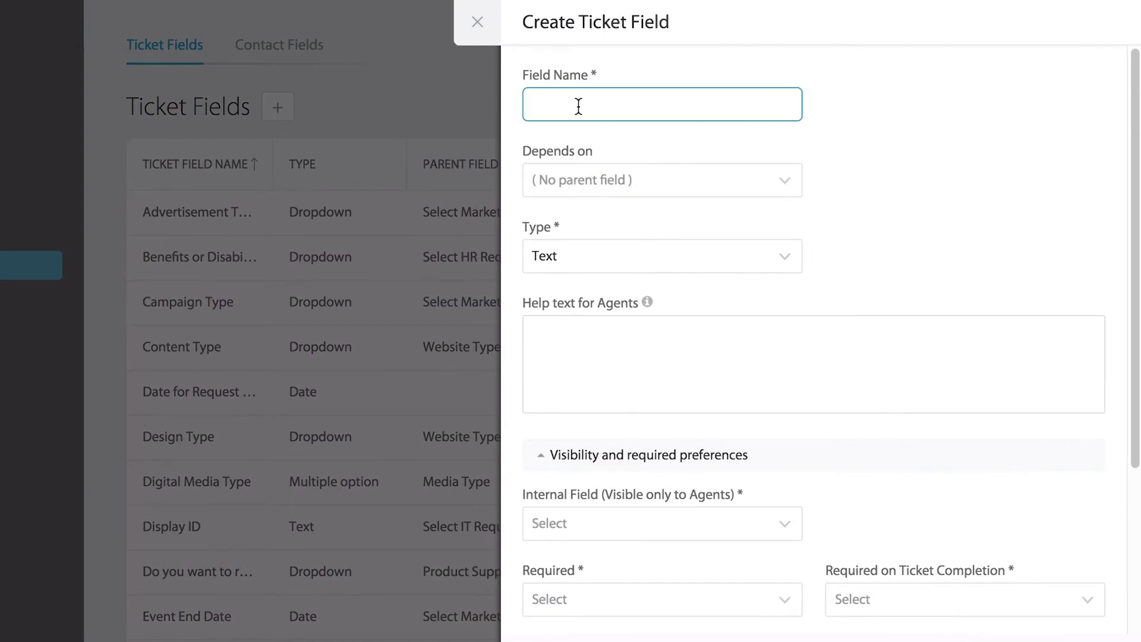
type("Request Type")
left_click_drag(521, 156, 583, 152)
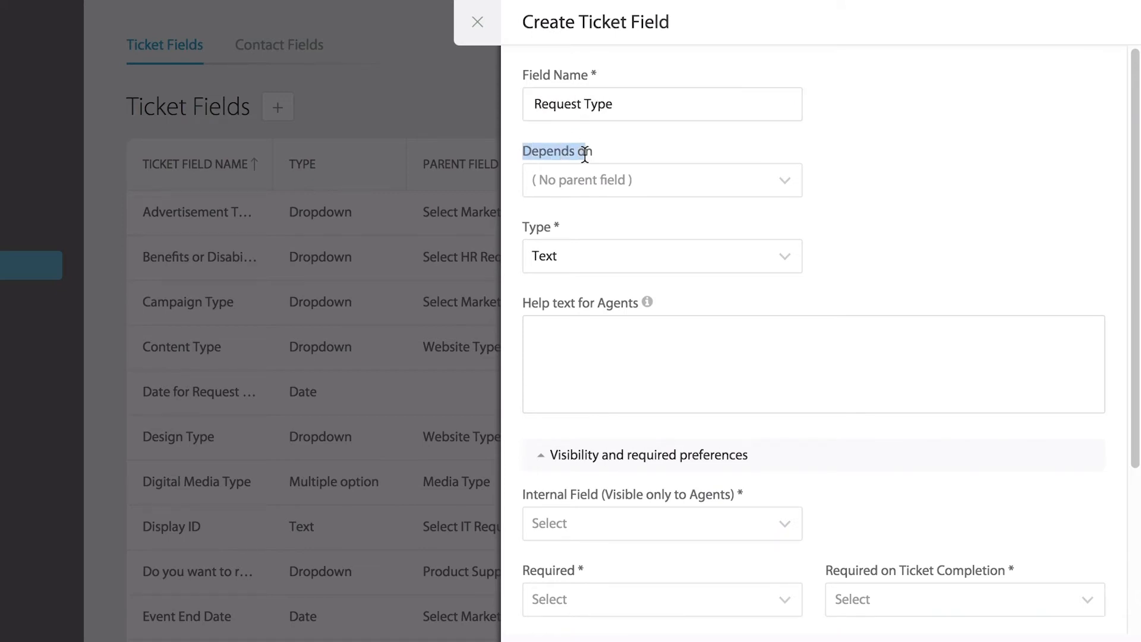
left_click(587, 188)
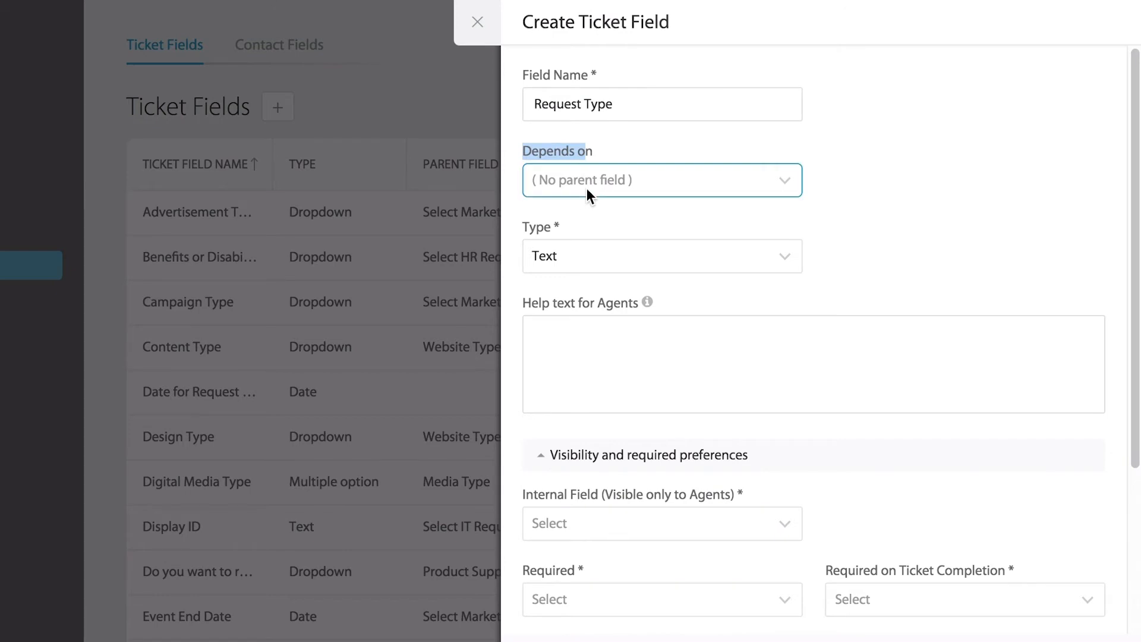
left_click(823, 194)
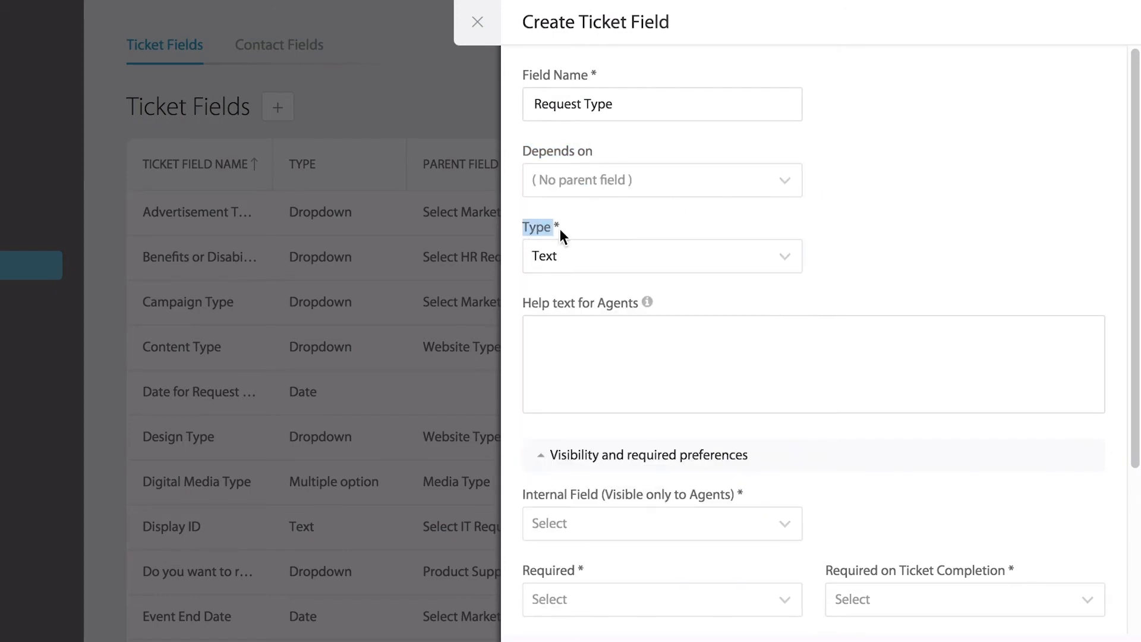
- Make the field a Dropdown with the options Product Feedback, Tech Support and Billing
left_click(566, 252)
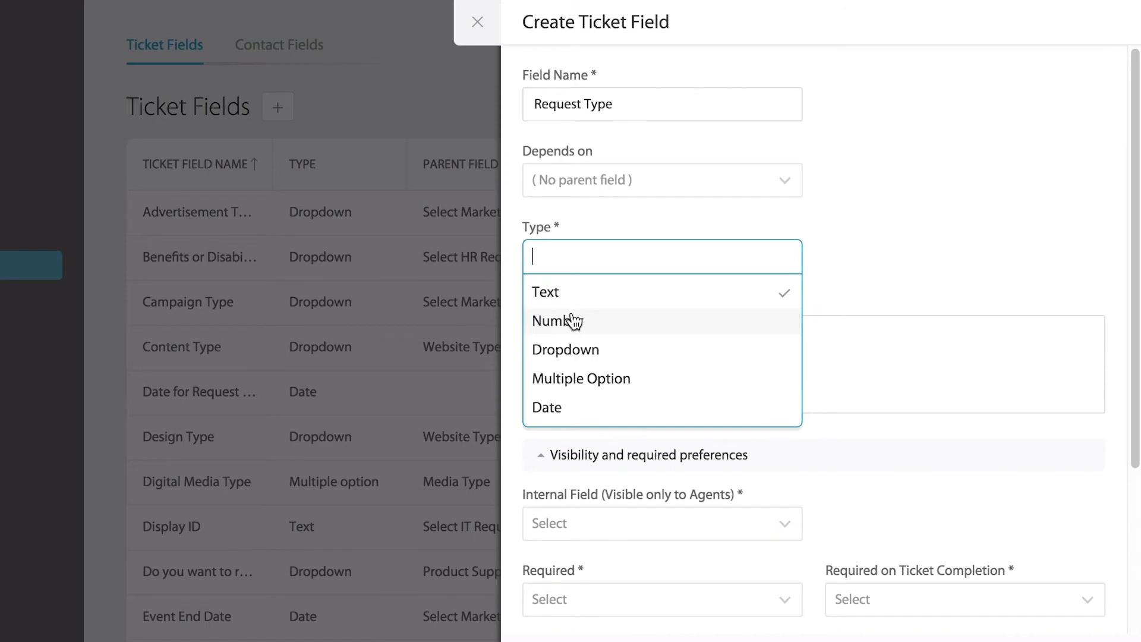
left_click(591, 351)
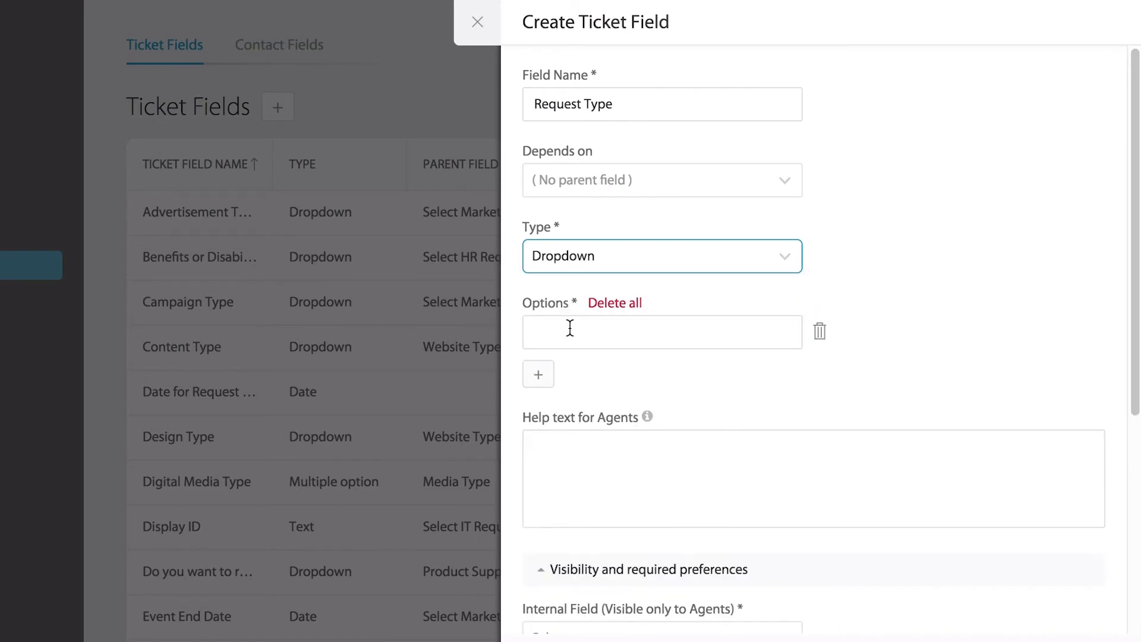
left_click(572, 329)
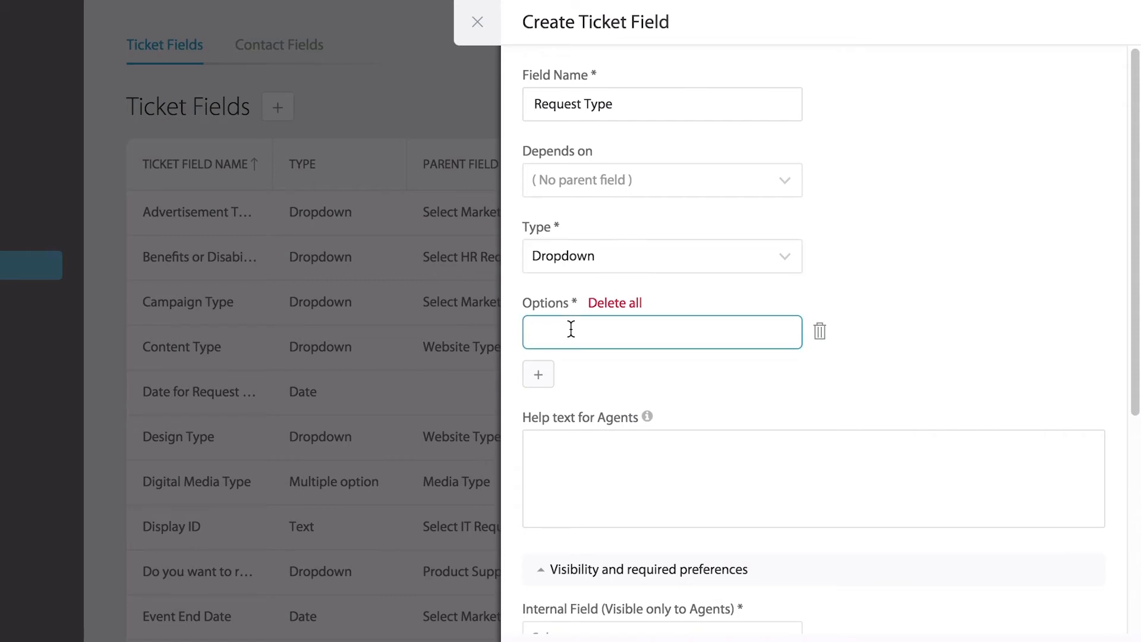
type("Product F")
type("eedback")
left_click(539, 375)
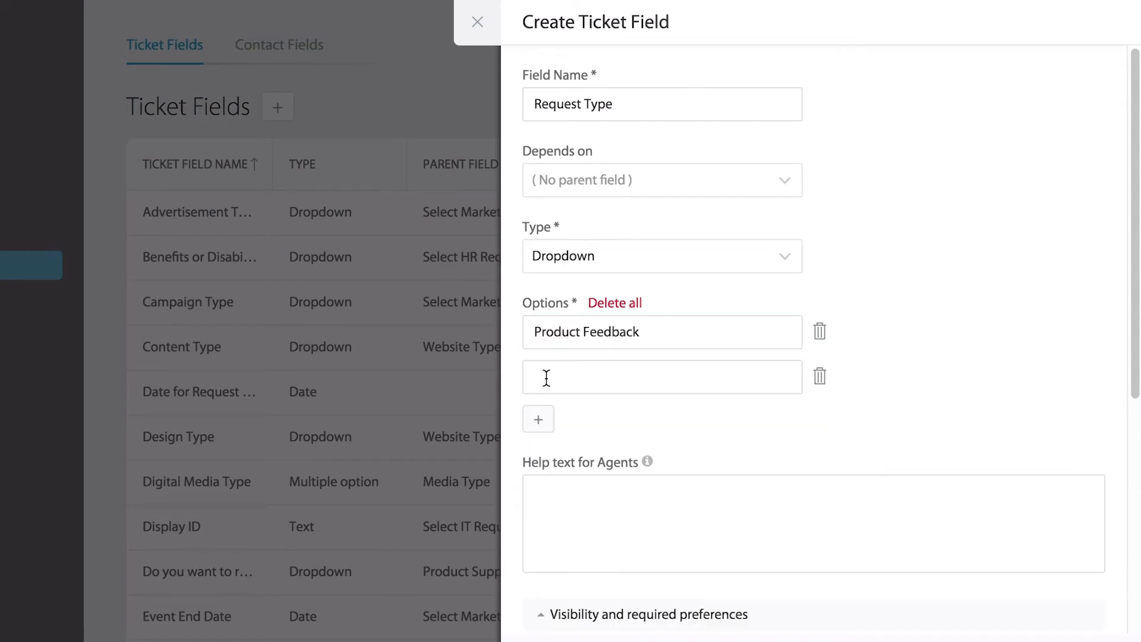
left_click(562, 386)
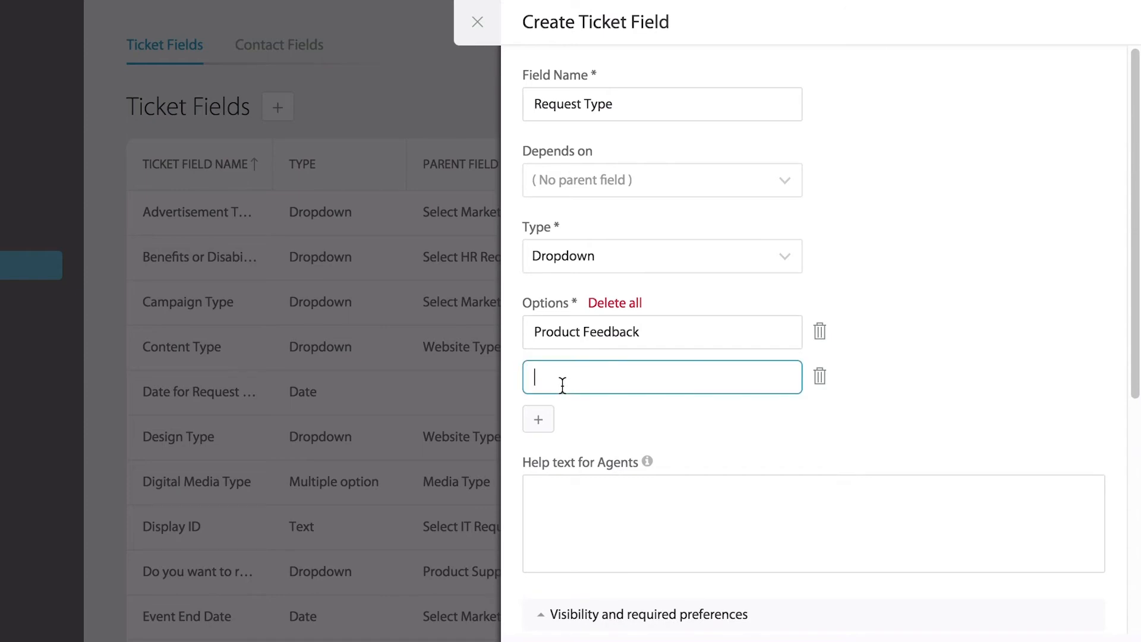
type("Tech Support")
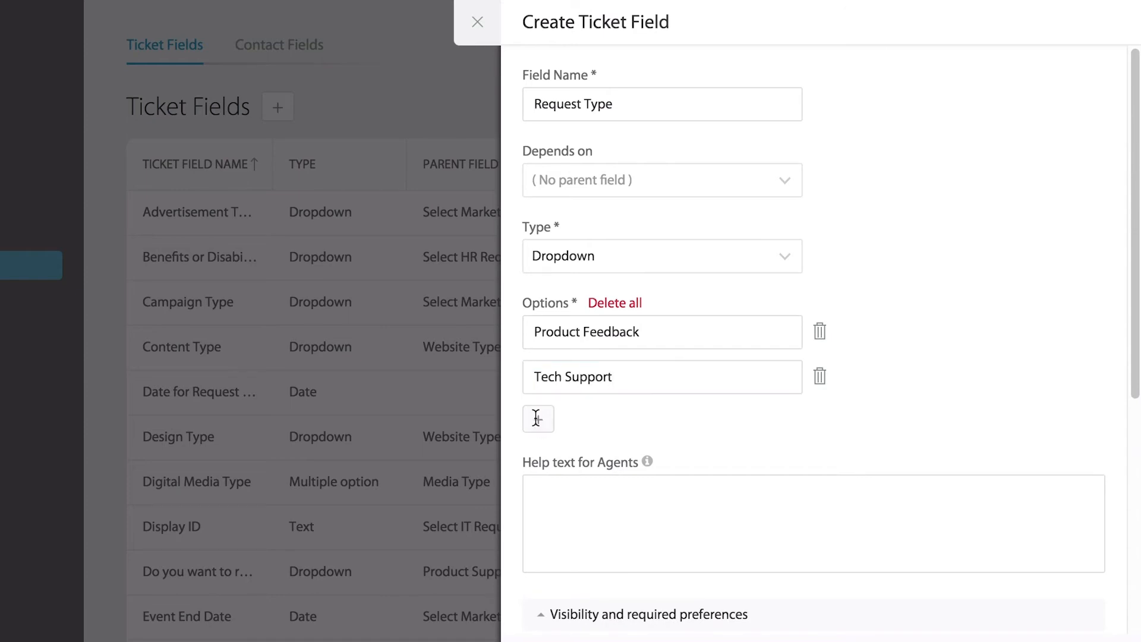
left_click(537, 417)
left_click(537, 417)
type("Billing")
- Leave the agent help text blank and set both Internal Field and Required to No for the ticket field
scroll(689, 315, "down", 4)
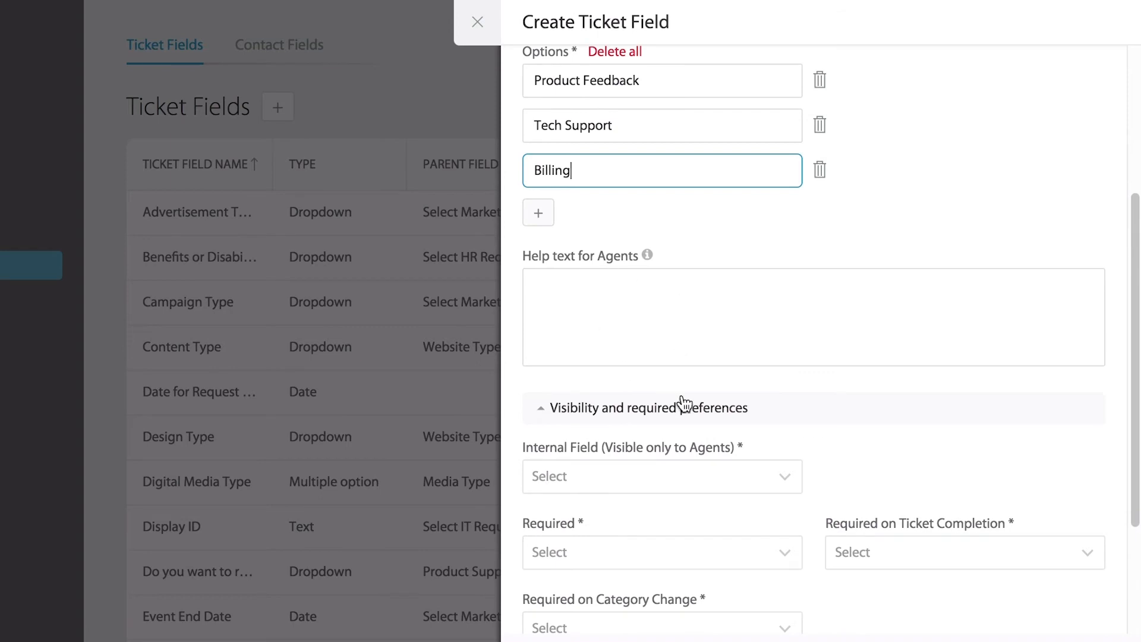
left_click(599, 289)
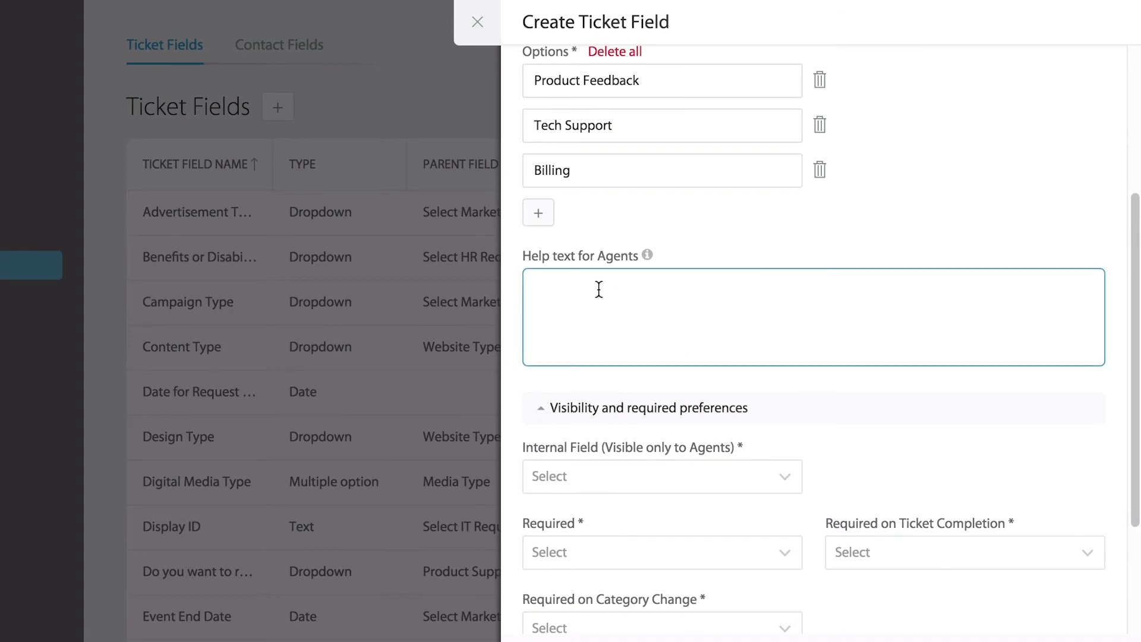
scroll(599, 290, "down", 3)
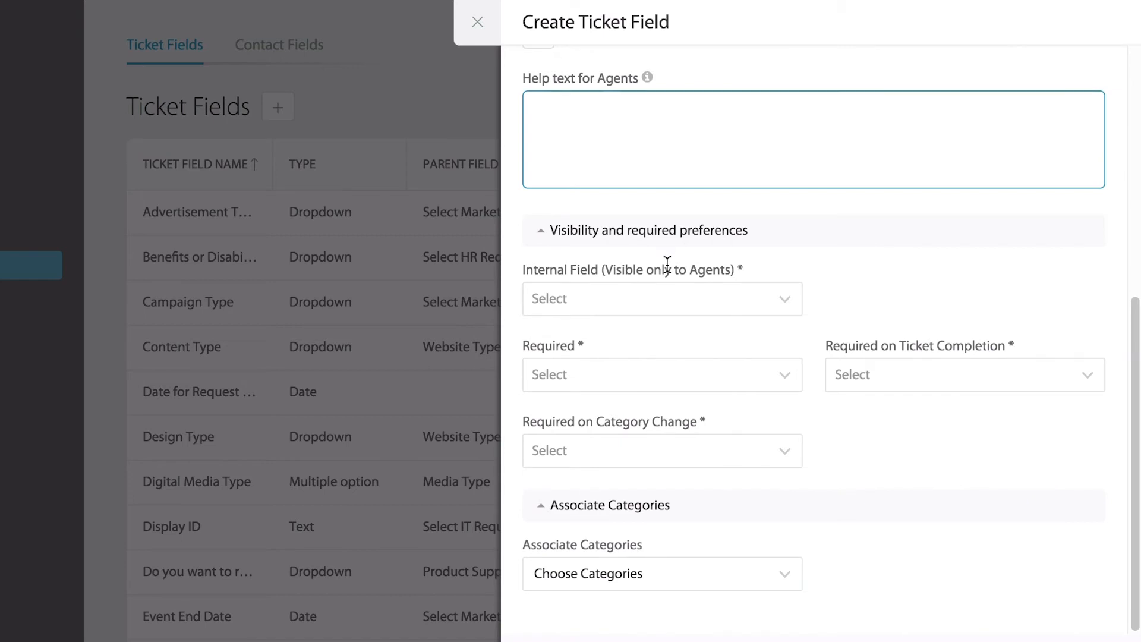
left_click(623, 296)
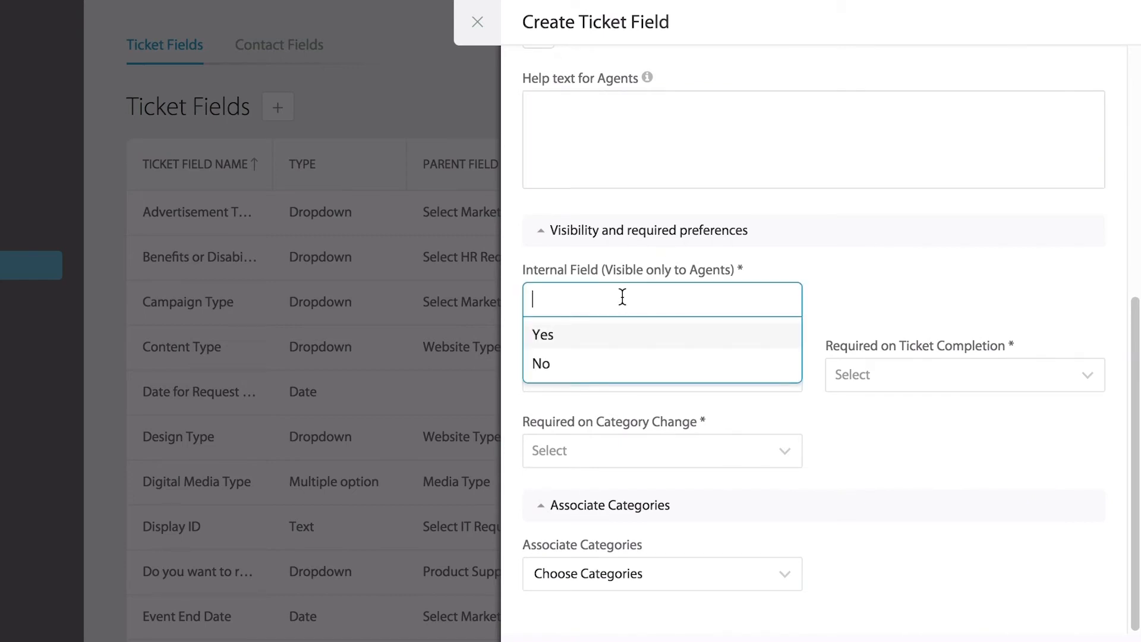
left_click(537, 365)
left_click(557, 378)
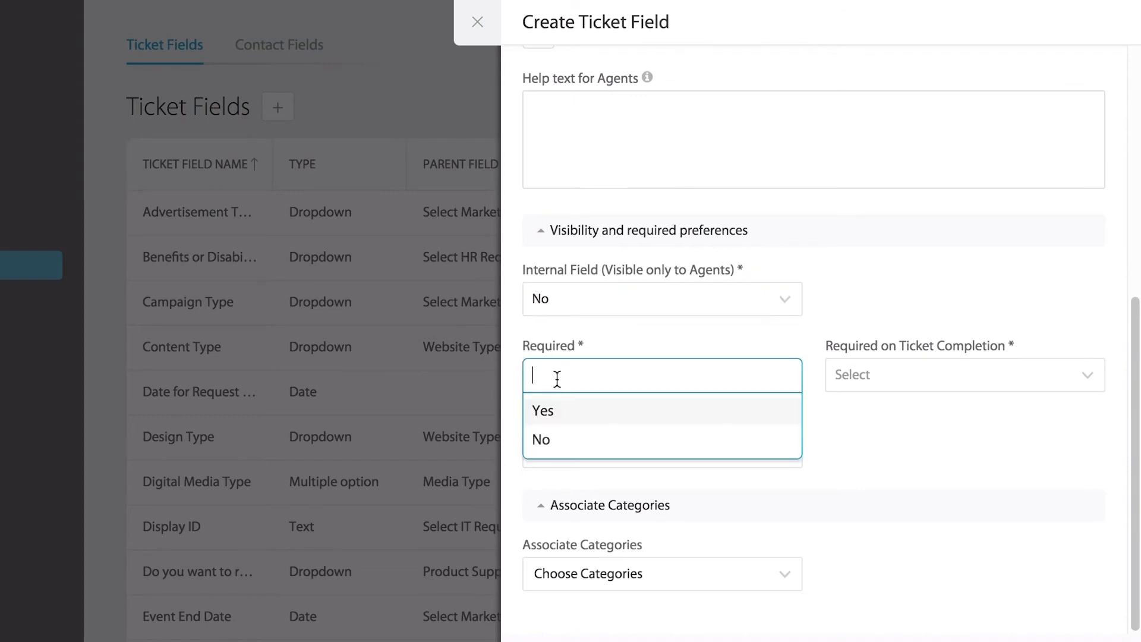
left_click(589, 440)
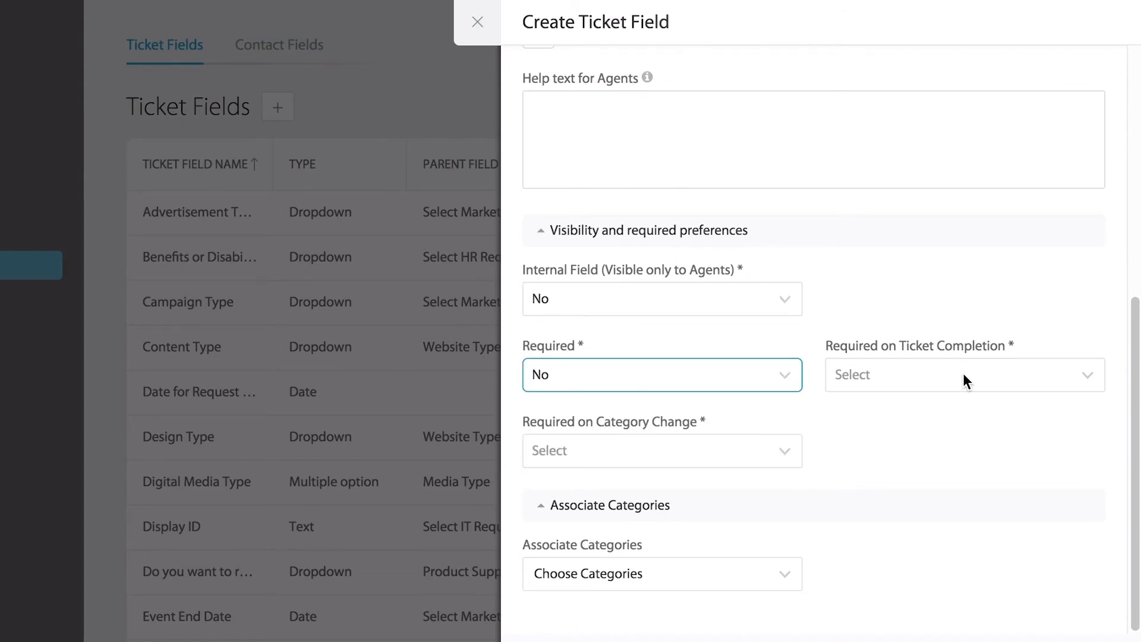
- Set Required on Ticket Completion to Yes and Required on Category Change to No
left_click(963, 378)
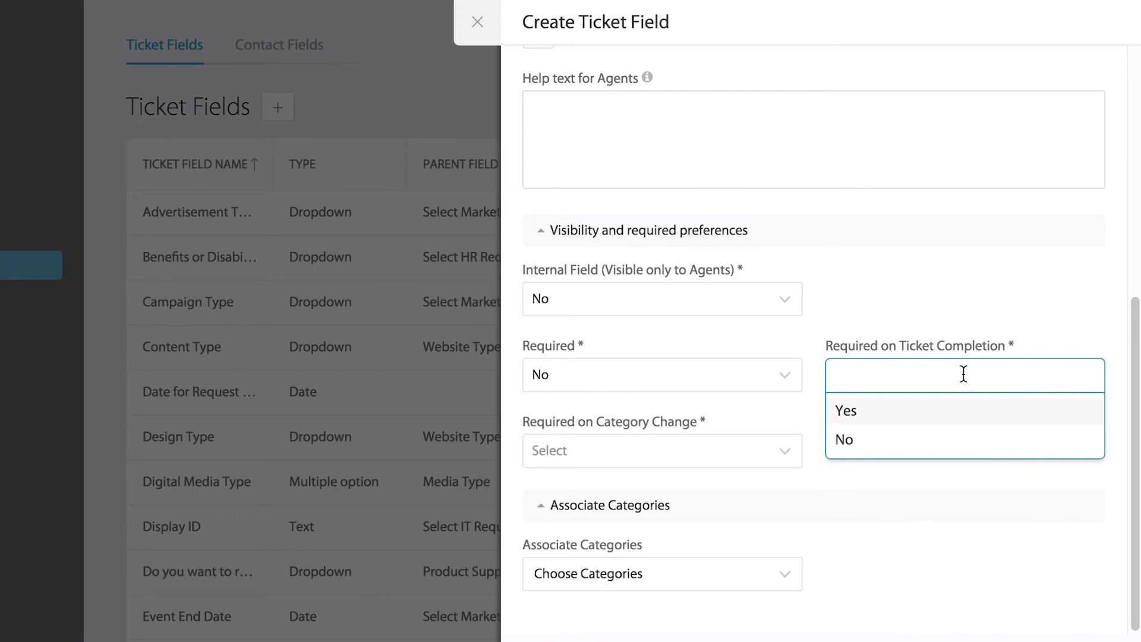
left_click(917, 416)
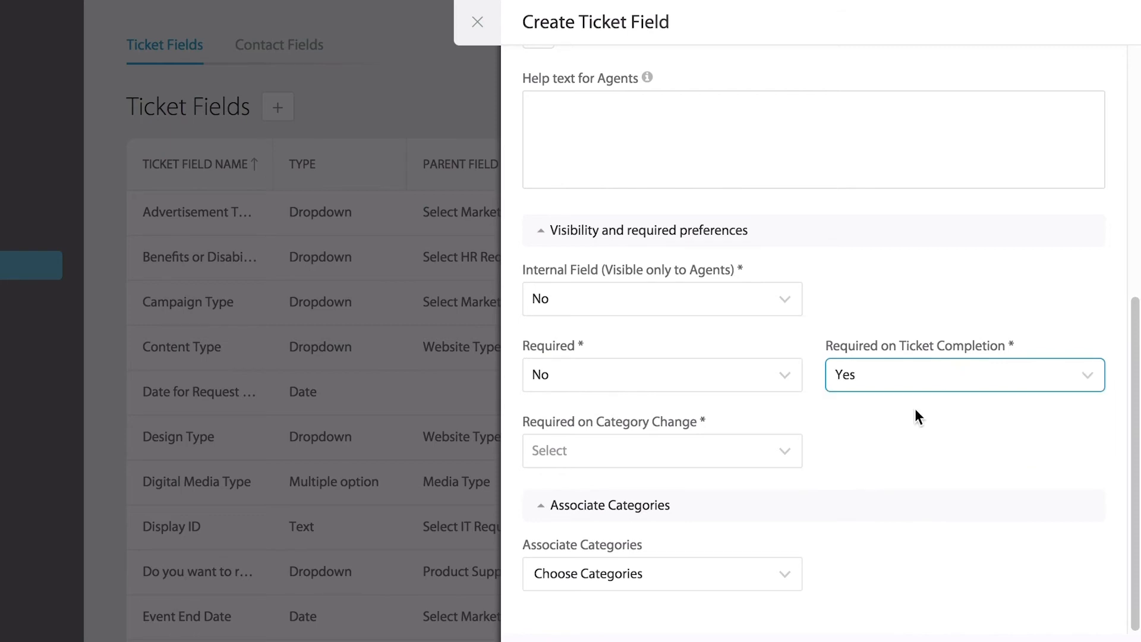
left_click(670, 453)
left_click(636, 516)
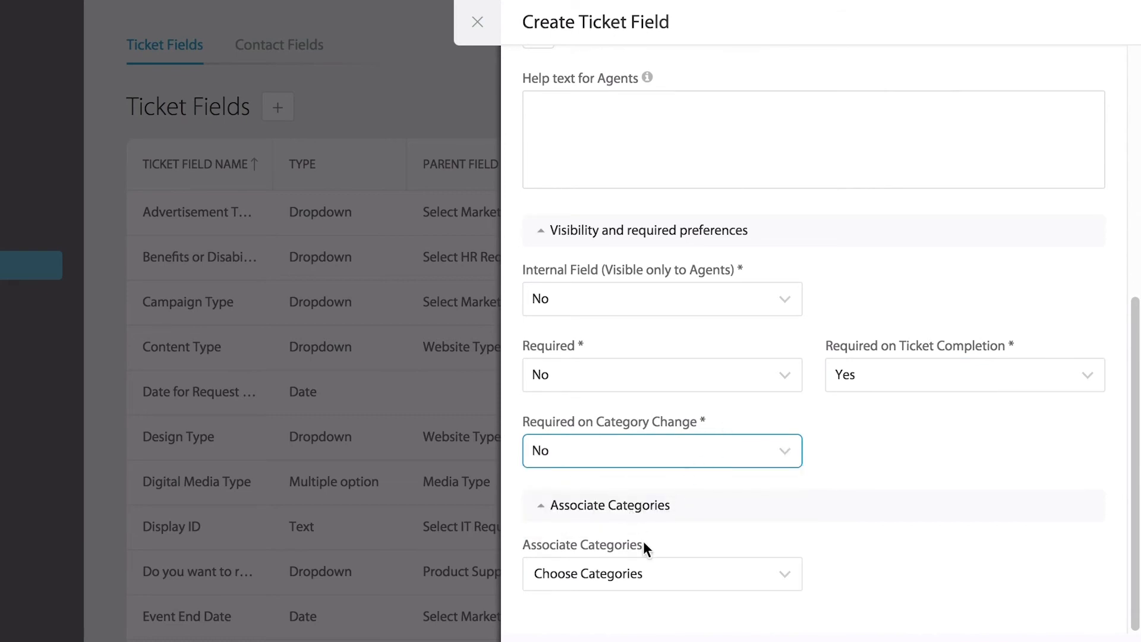
- Associate the field with the Product Support category and create the ticket field
left_click(628, 582)
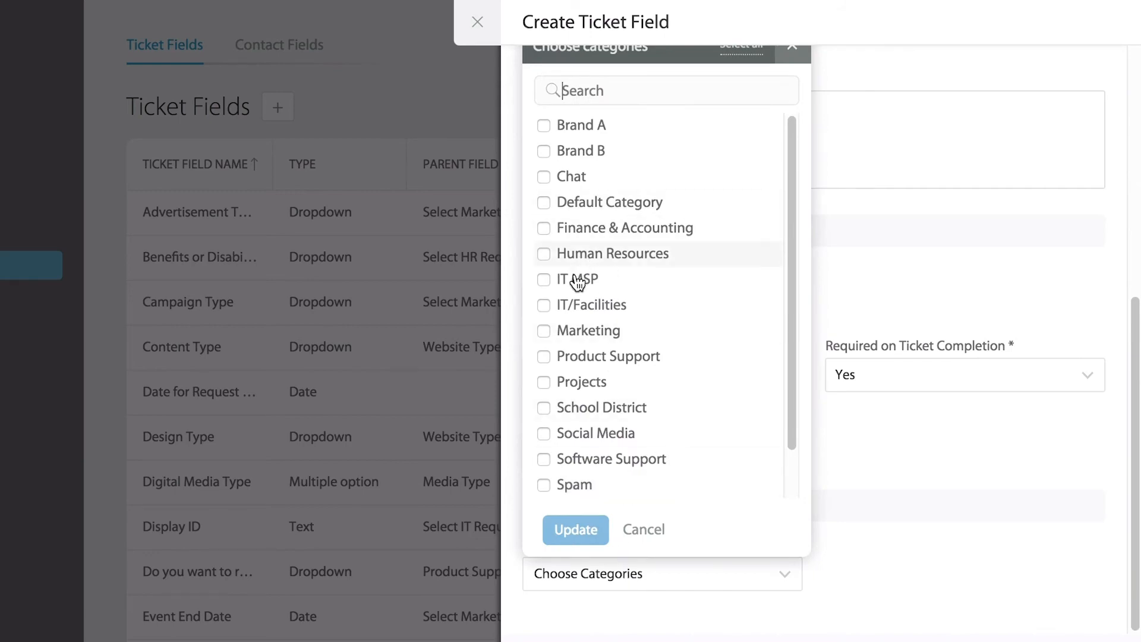
left_click(586, 356)
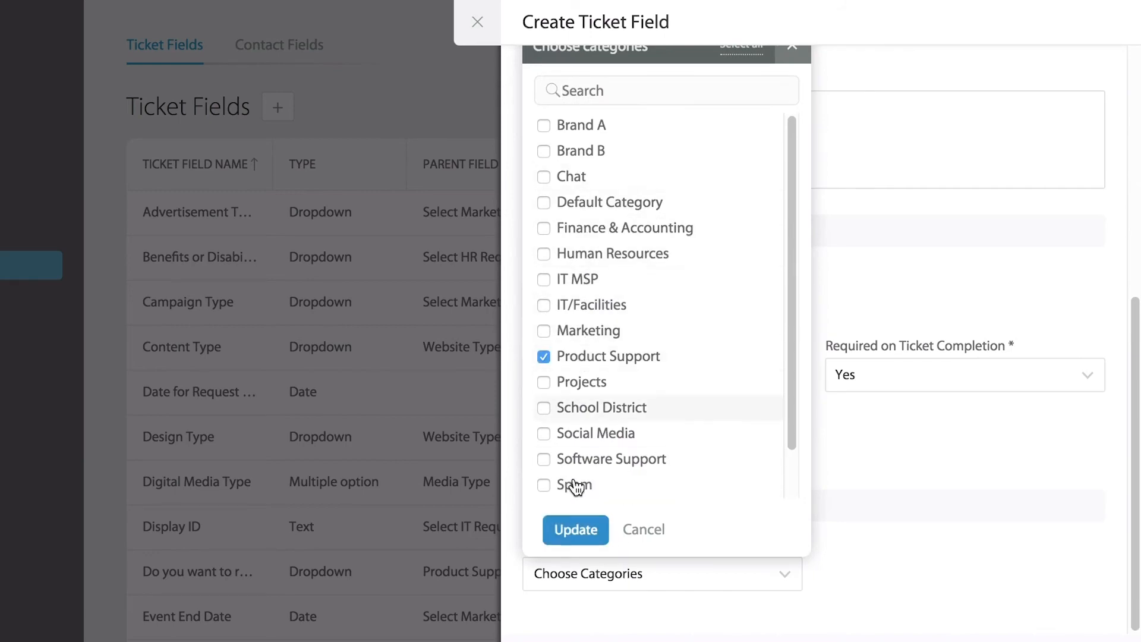
left_click(576, 529)
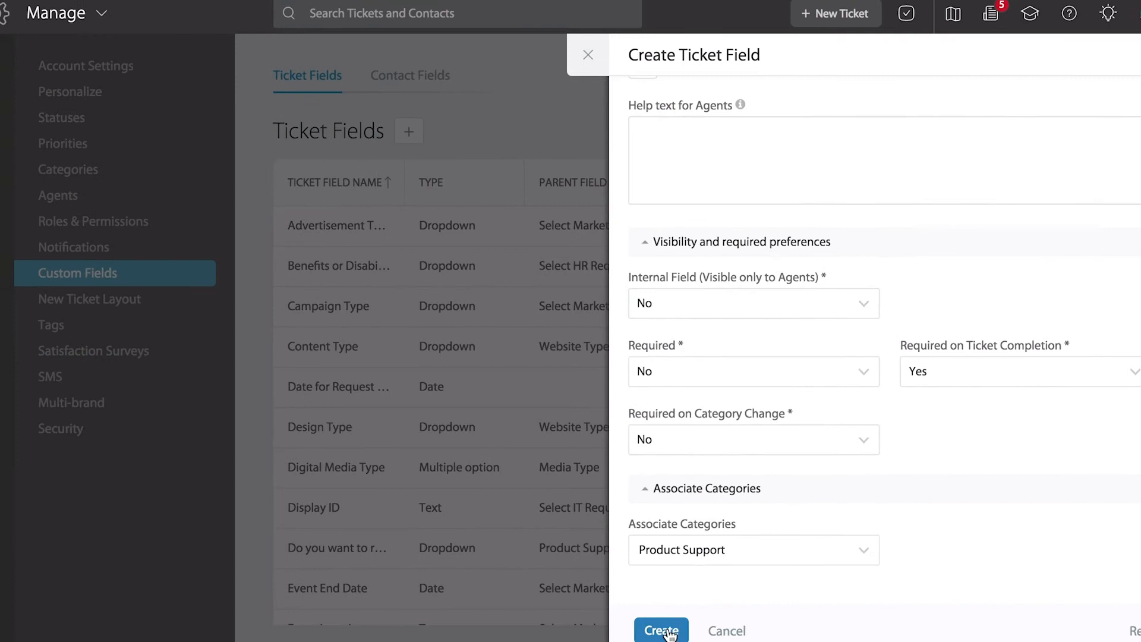
left_click(666, 631)
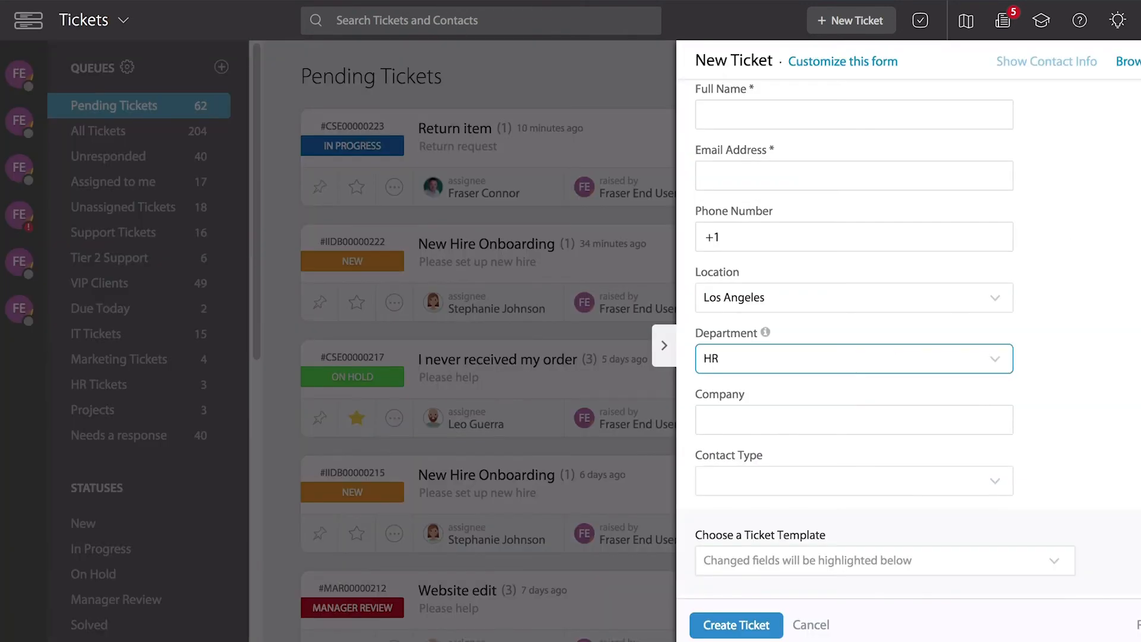
- Close the leftover ticket form, start a new ticket and set its category to Product Support
left_click(658, 345)
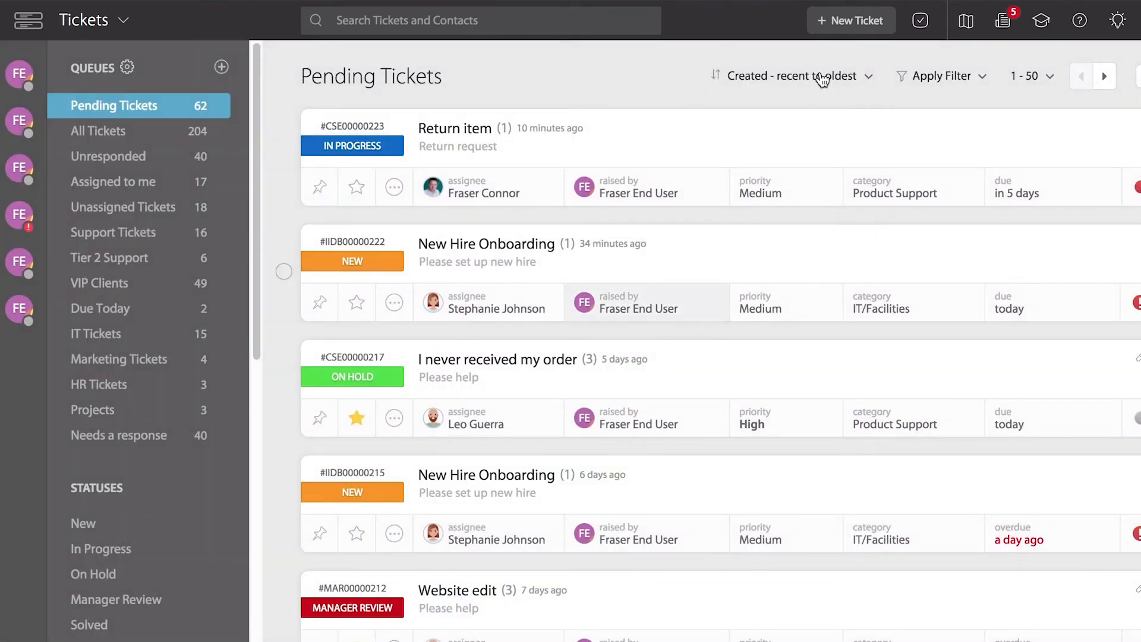
left_click(854, 20)
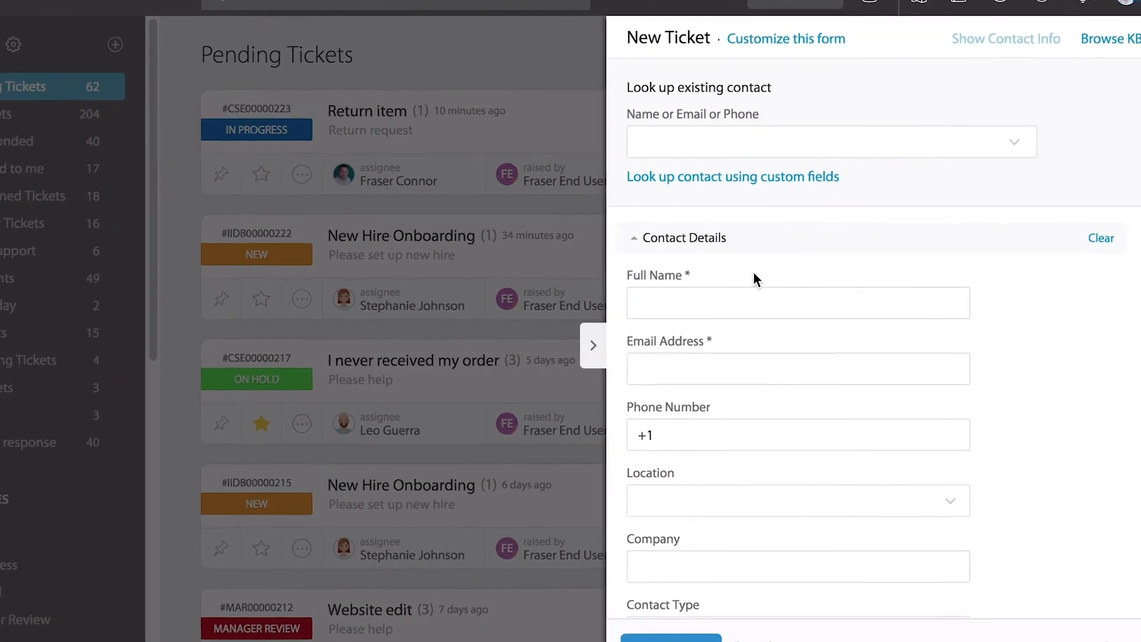
scroll(754, 271, "down", 10)
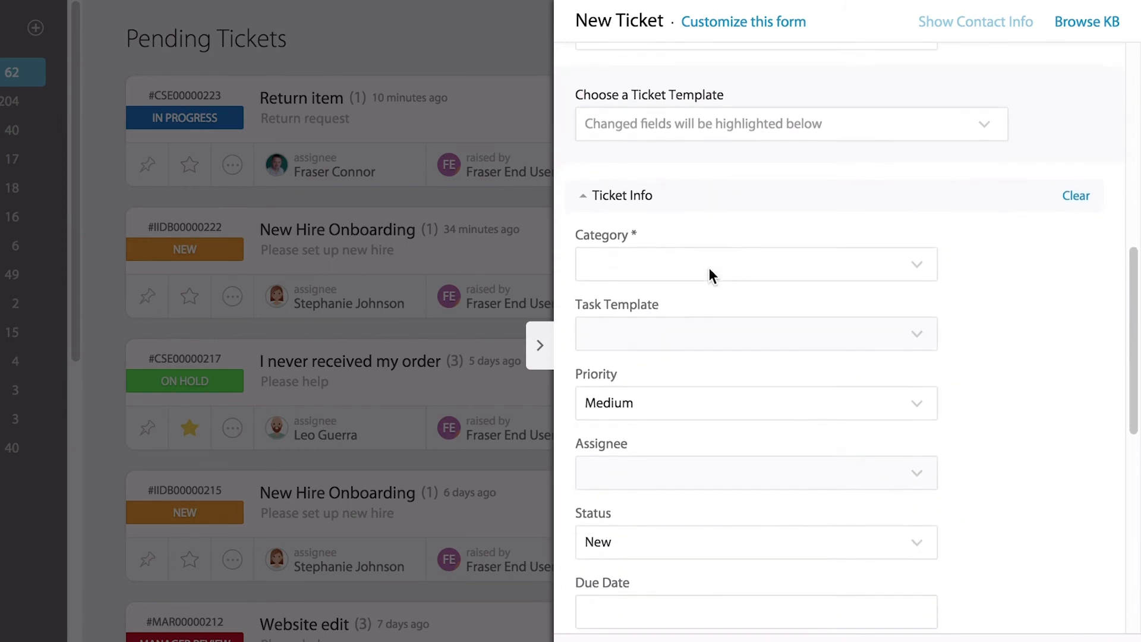
scroll(710, 271, "down", 2)
left_click(701, 204)
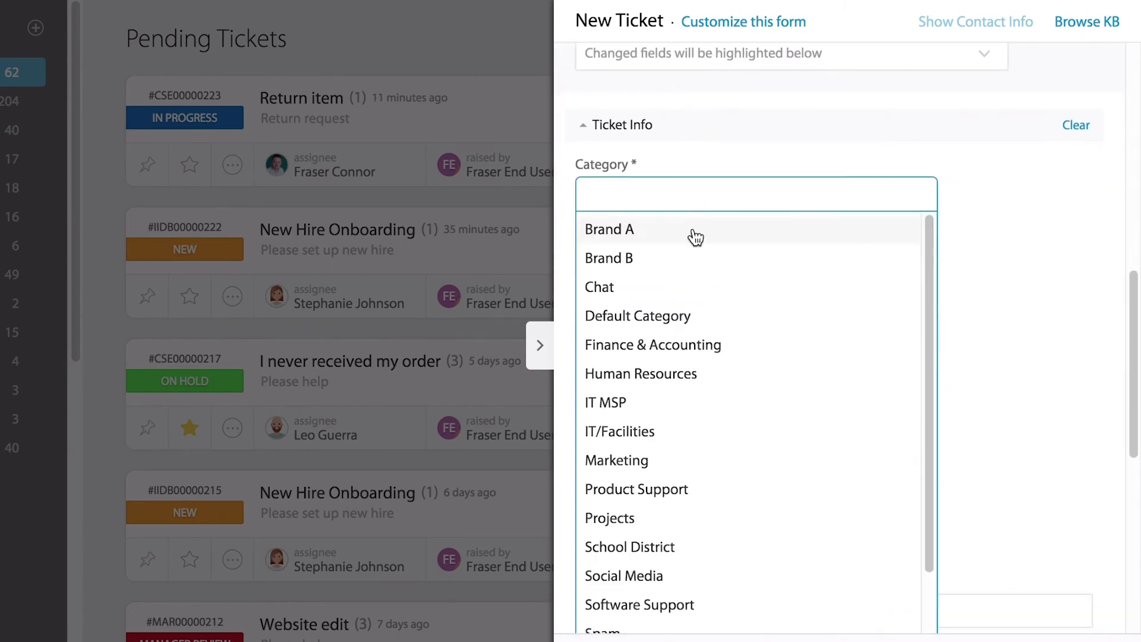
left_click(650, 491)
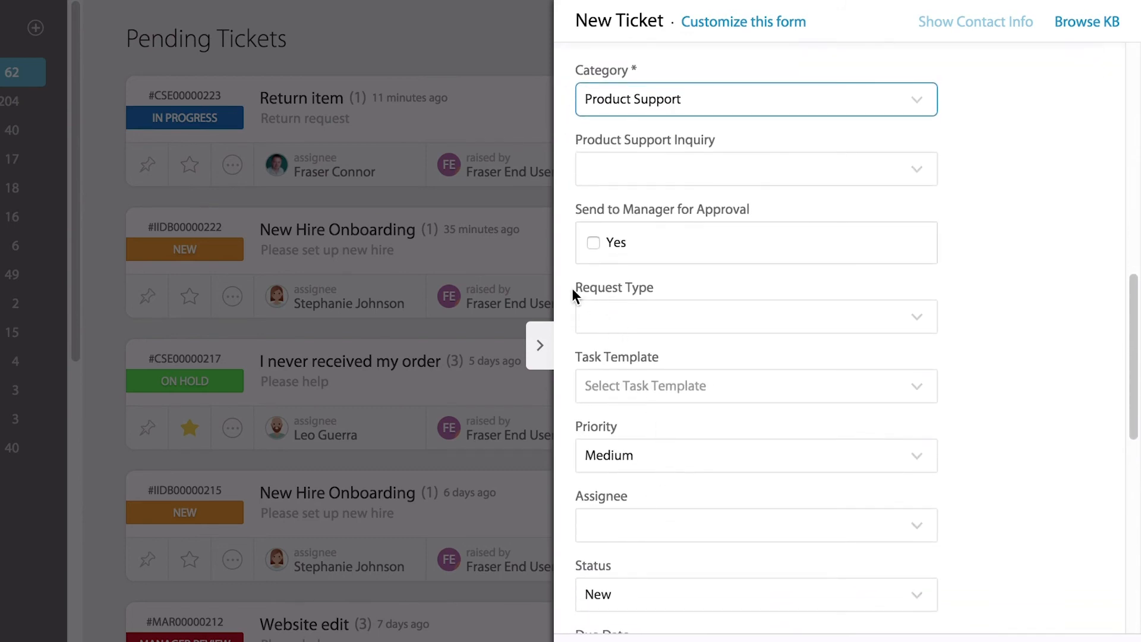
- Set the new ticket's Request Type to Tech Support
left_click_drag(573, 290, 661, 293)
left_click(647, 312)
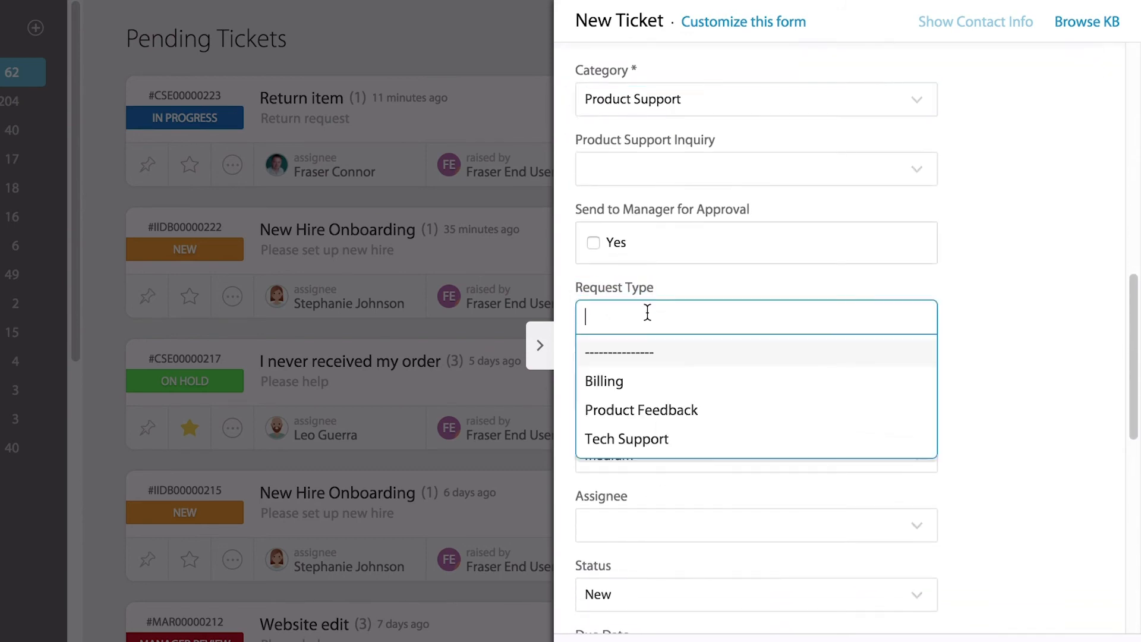
left_click(635, 441)
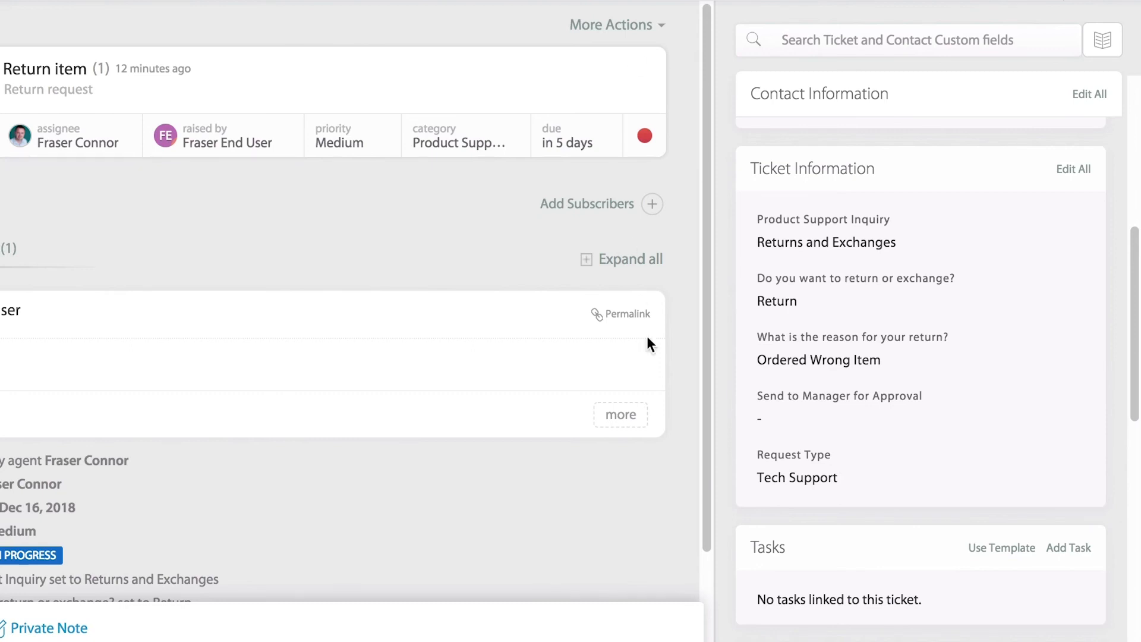
- Examine the Request Type on the "Return item" ticket and the ticket details on the customer support portal's new ticket form
left_click(821, 466)
left_click(826, 485)
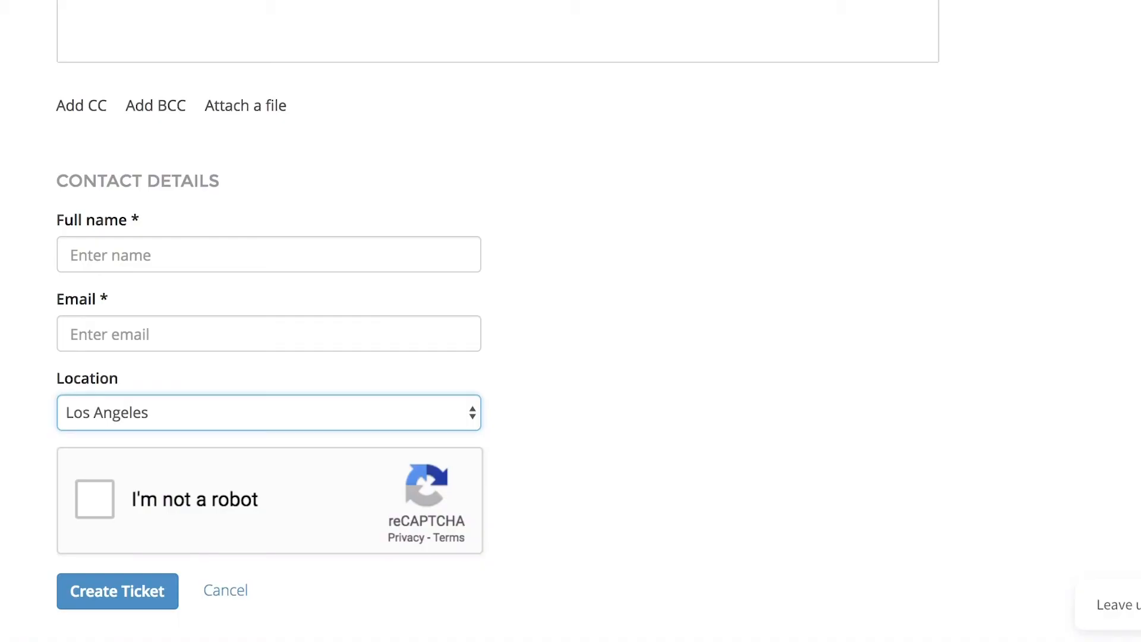
scroll(691, 323, "up", 10)
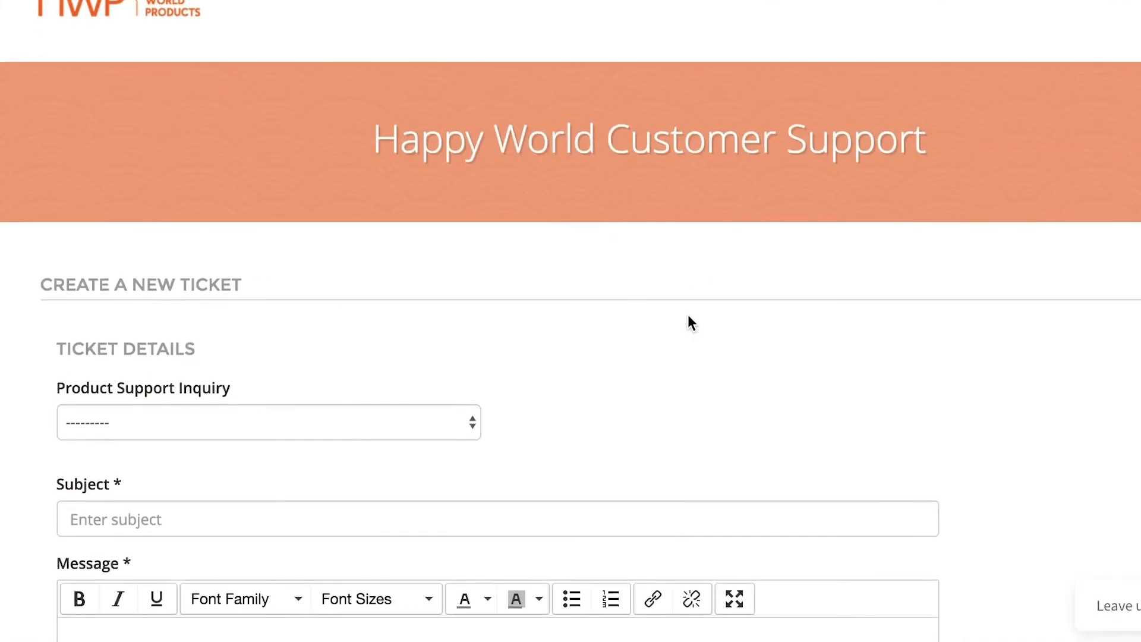
scroll(688, 317, "down", 2)
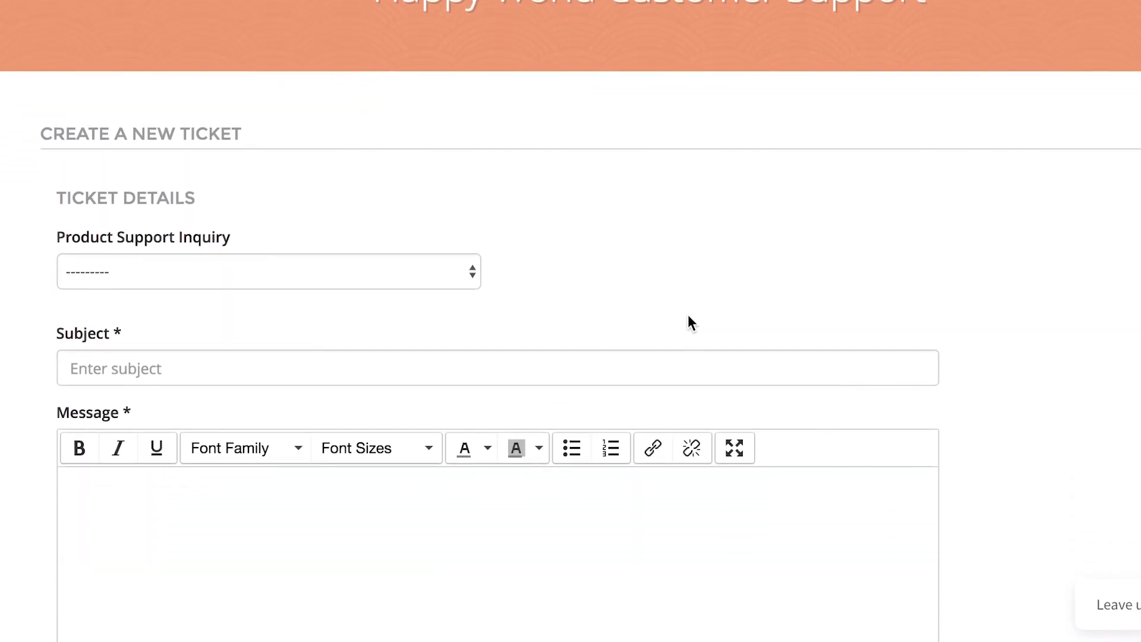
- Set the portal ticket's Product Support Inquiry to Returns and Exchanges and answer the return-or-exchange question with Exchange
left_click(386, 272)
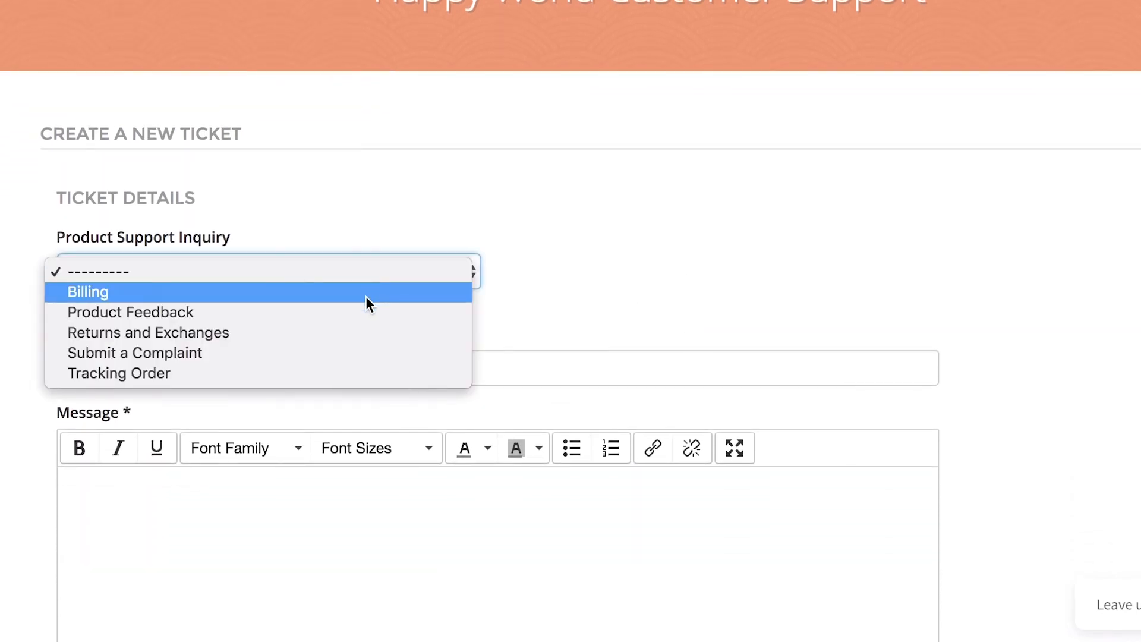
left_click(352, 331)
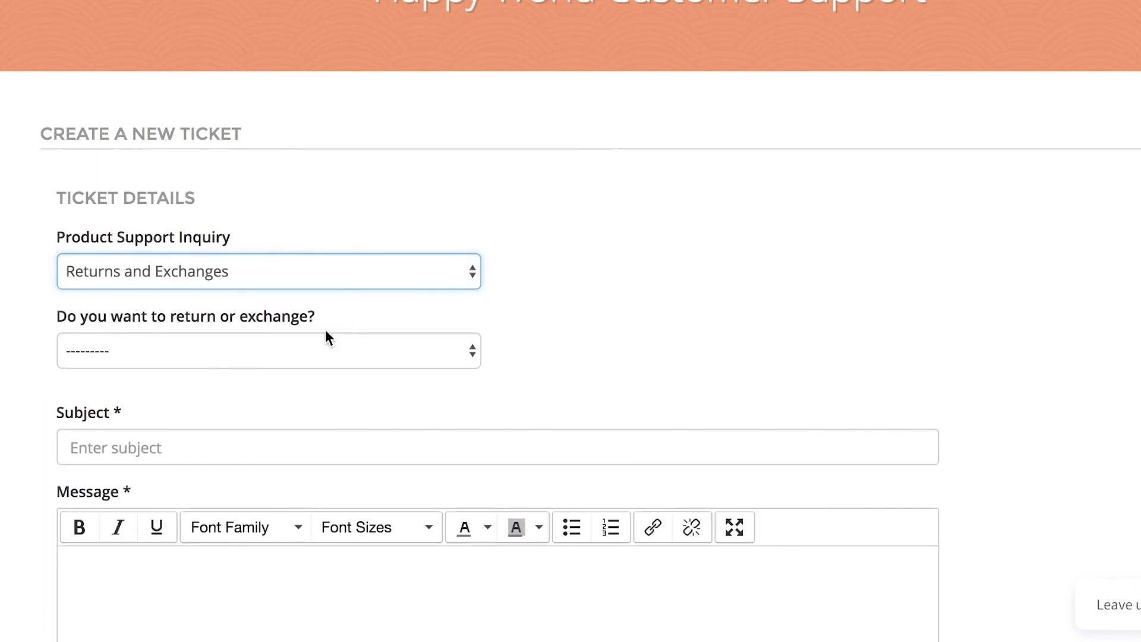
left_click_drag(122, 315, 238, 321)
left_click(234, 351)
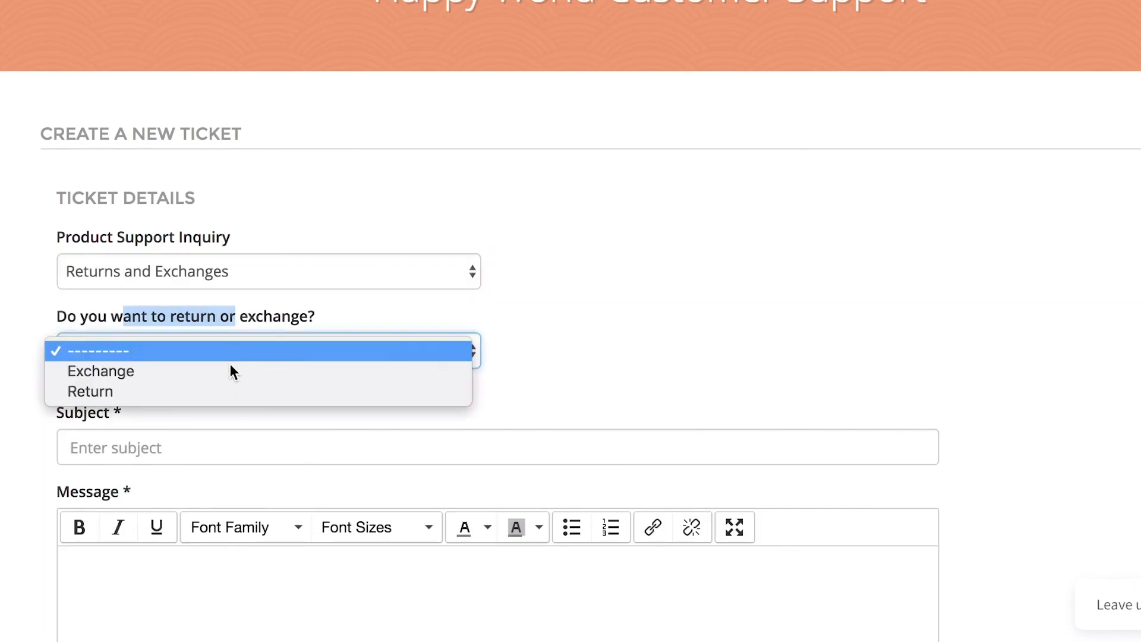
left_click(227, 372)
- Choose an option in the follow-up field below the return-or-exchange question
left_click_drag(122, 395, 273, 397)
left_click(255, 426)
left_click(248, 449)
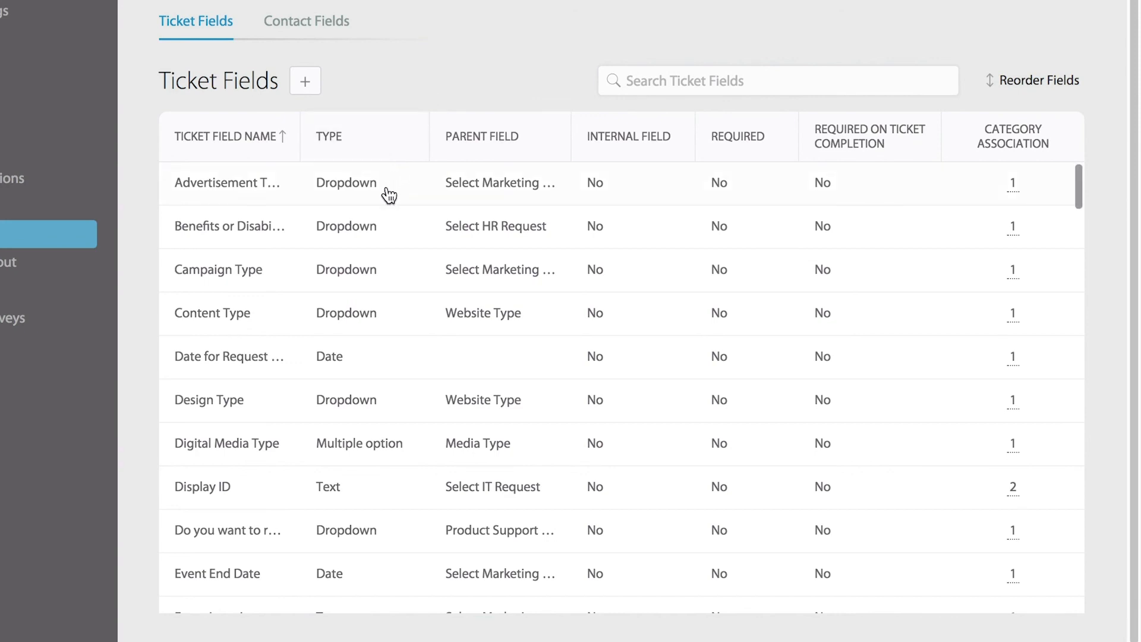
- Open the Advertisement Type ticket field for editing
left_click(389, 197)
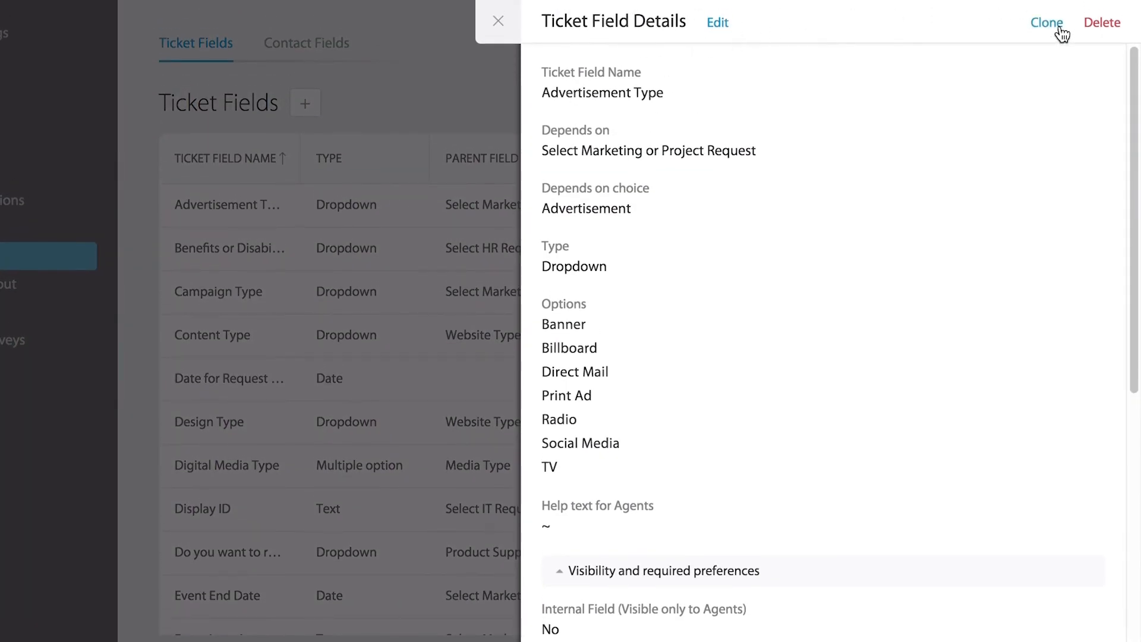
left_click(719, 25)
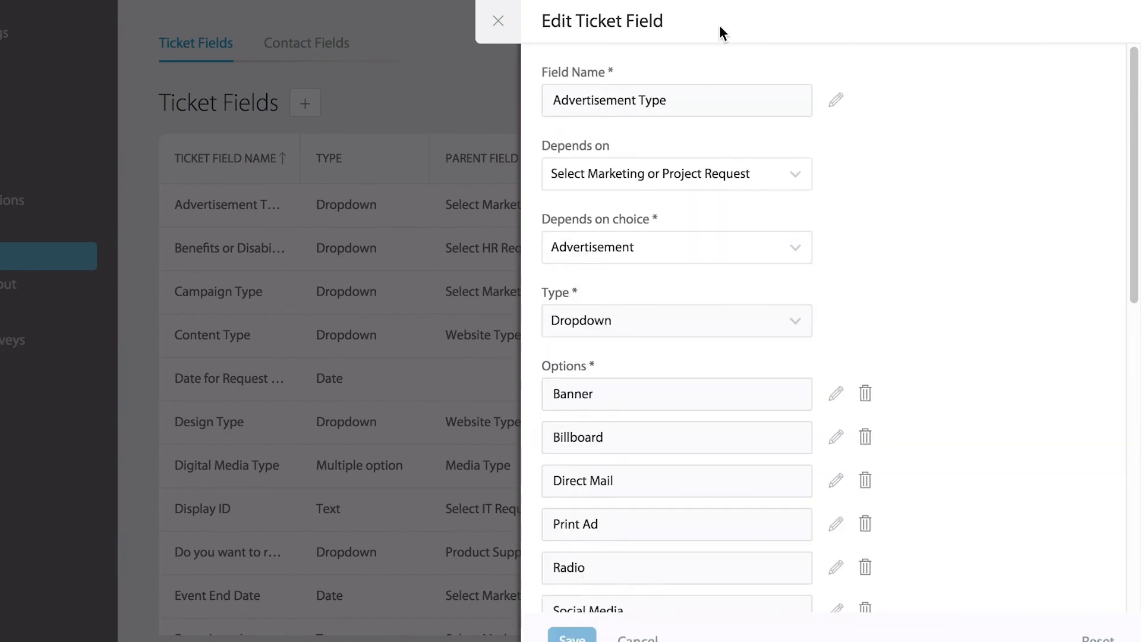